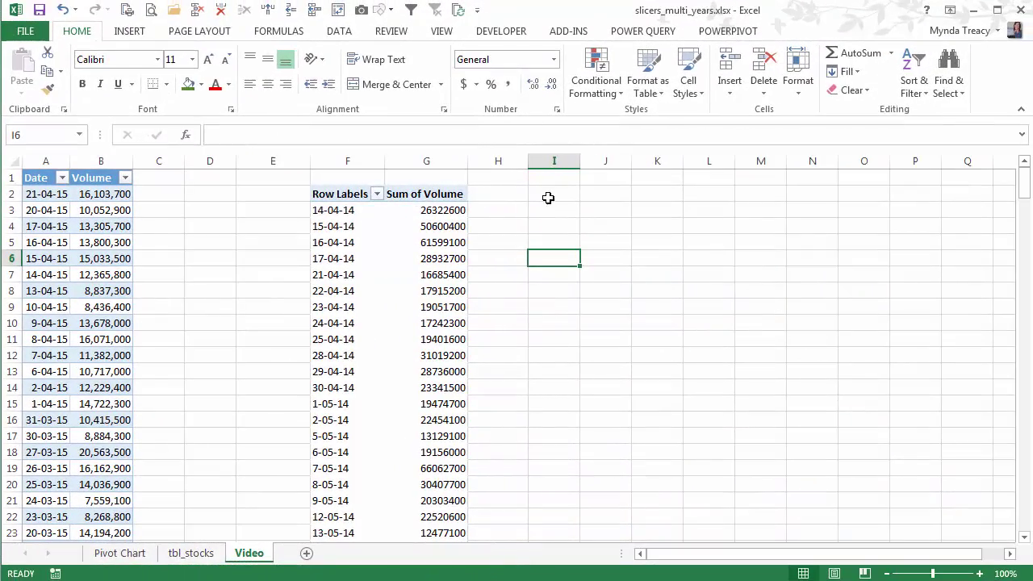
Step: Select date cell F6 in the pivot to bring up its Date and Sum of Volume field list
click(355, 260)
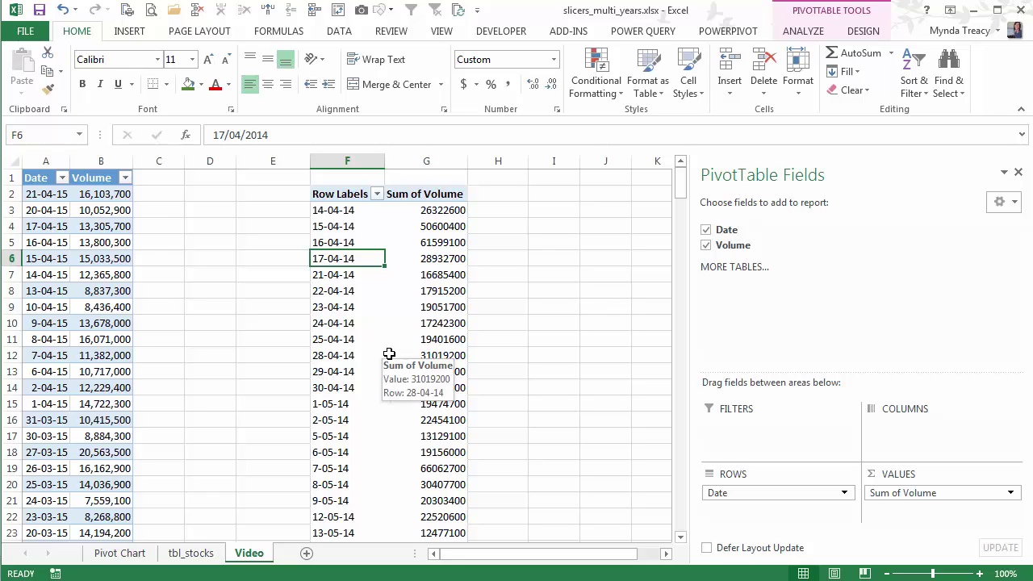
Step: Group the pivot's dates by Months and Years instead of Hours
right_click(355, 261)
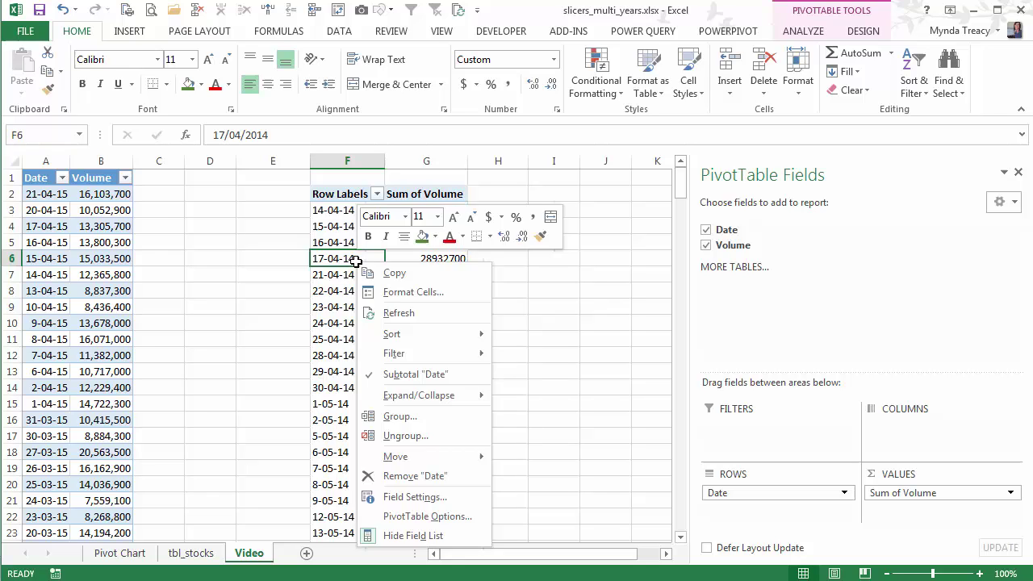
click(440, 416)
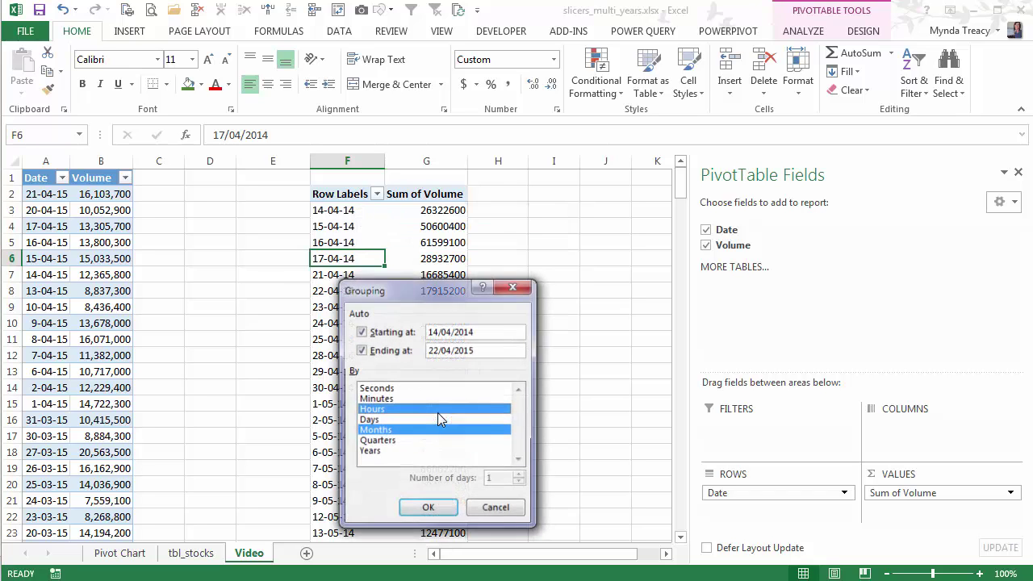
click(401, 412)
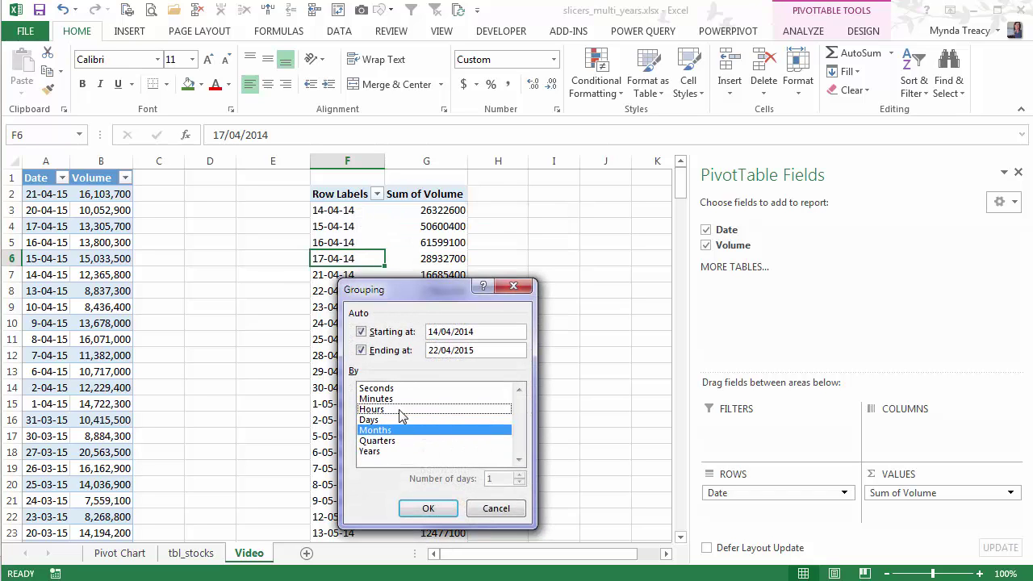
click(404, 450)
click(427, 509)
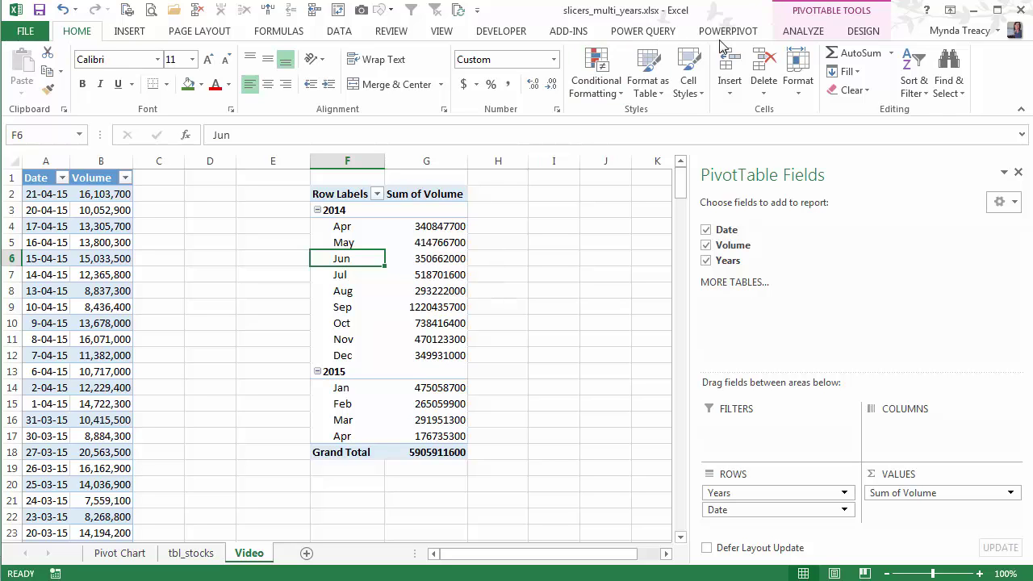
Step: Insert Date and Years slicers from the PivotTable Analyze tab
click(787, 30)
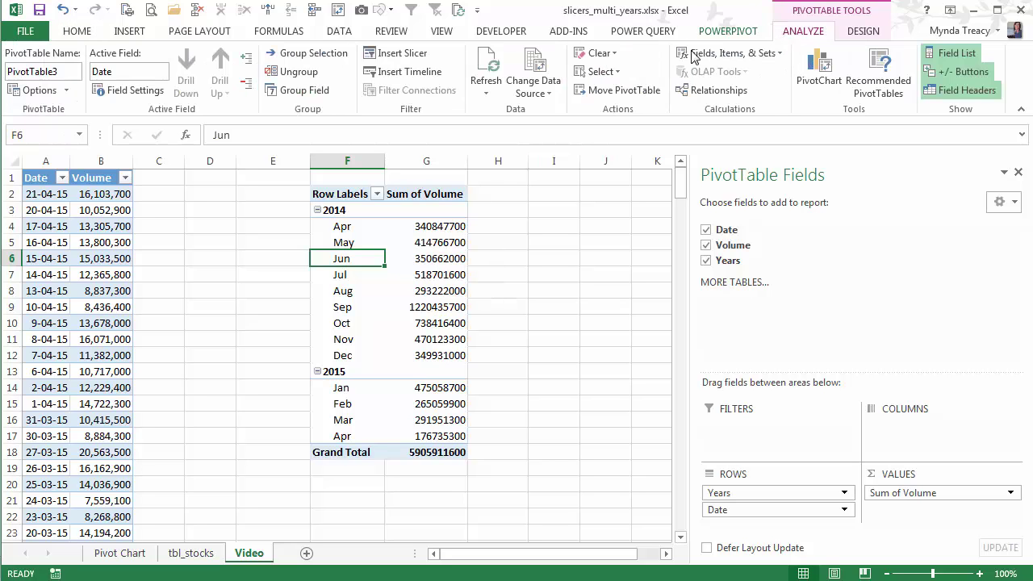
click(396, 53)
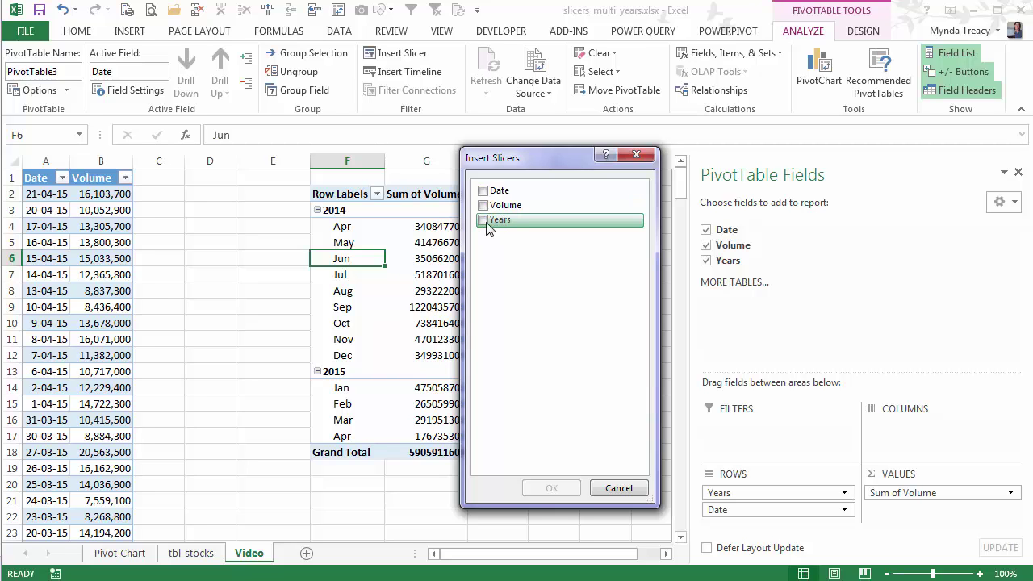
click(483, 220)
click(484, 190)
click(550, 487)
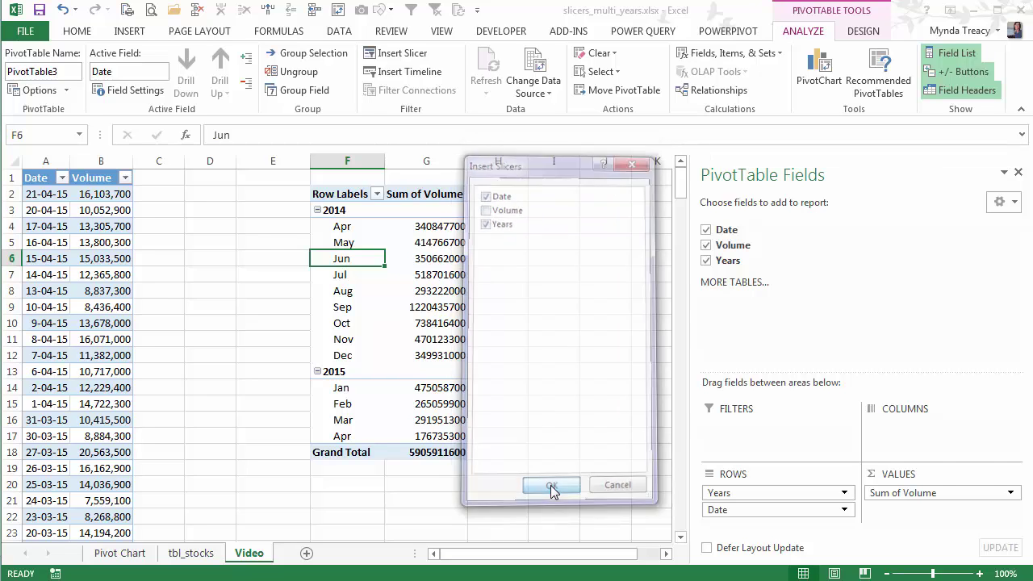
Step: Move the Years and Date slicers to the right of the pivot table
drag(374, 279, 547, 178)
drag(371, 238, 750, 184)
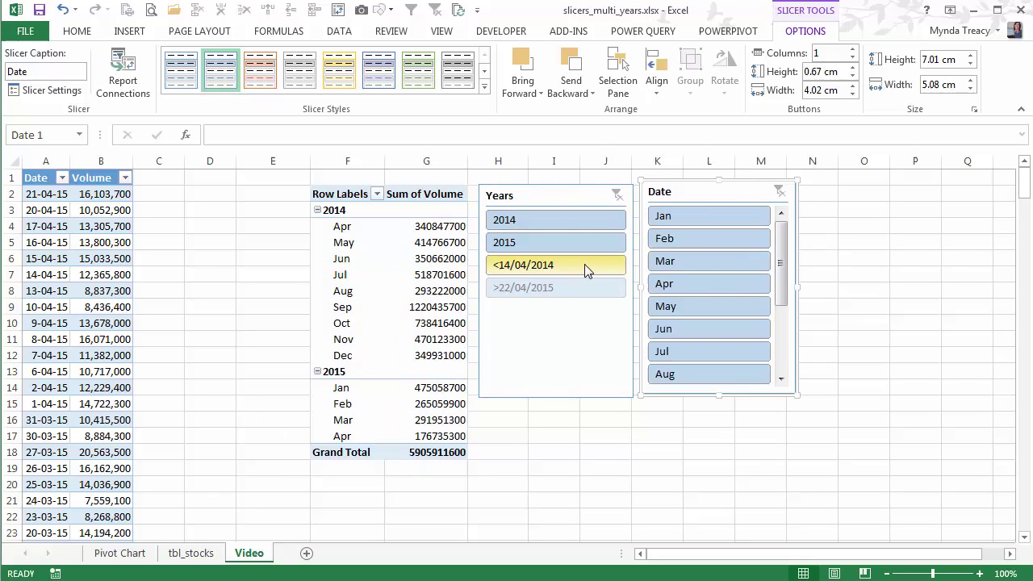
drag(777, 282, 779, 351)
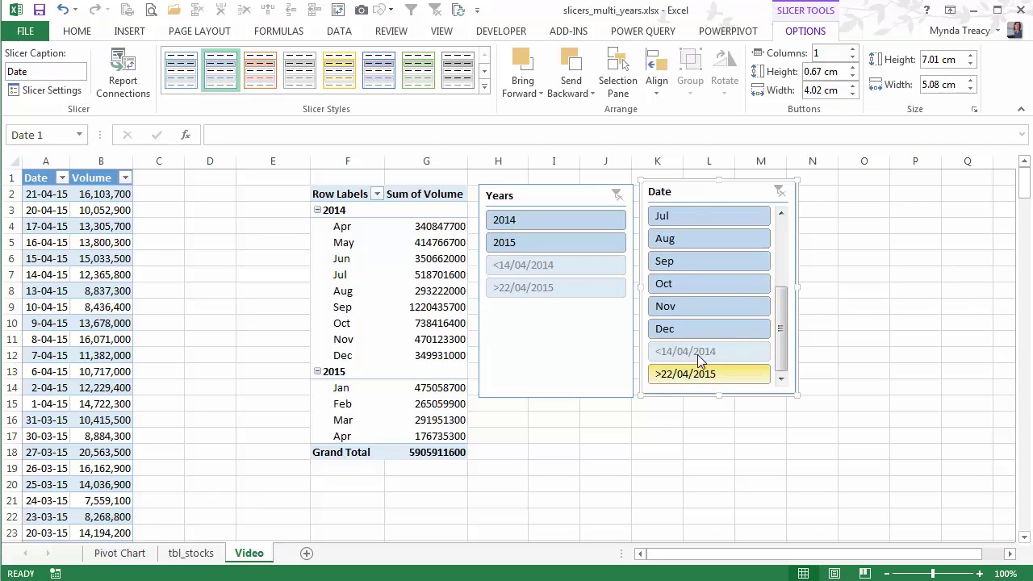
click(342, 276)
click(563, 435)
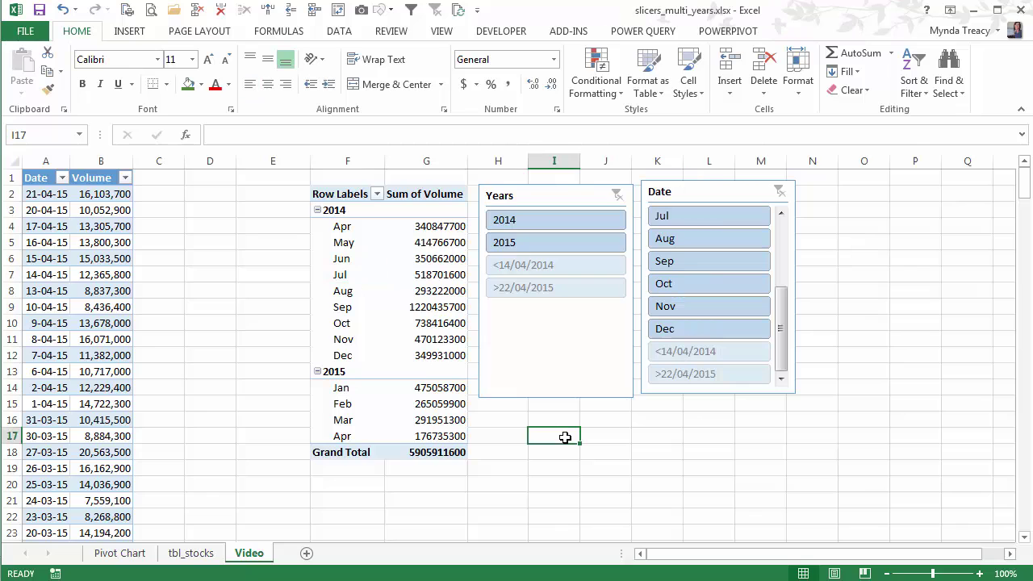
Step: Resize the Years slicer to be shorter and narrower
click(563, 384)
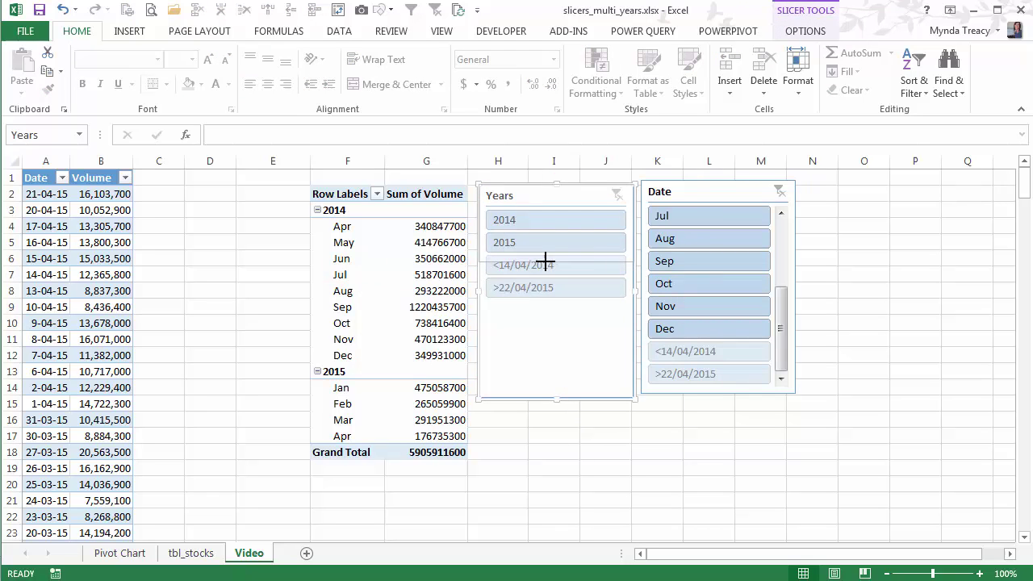
drag(545, 260, 545, 260)
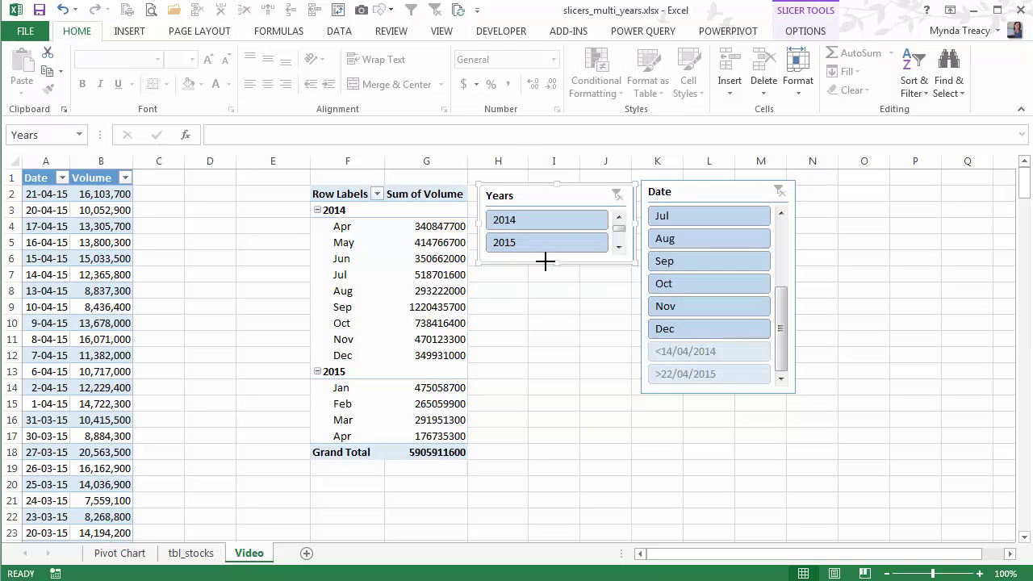
click(619, 248)
click(618, 248)
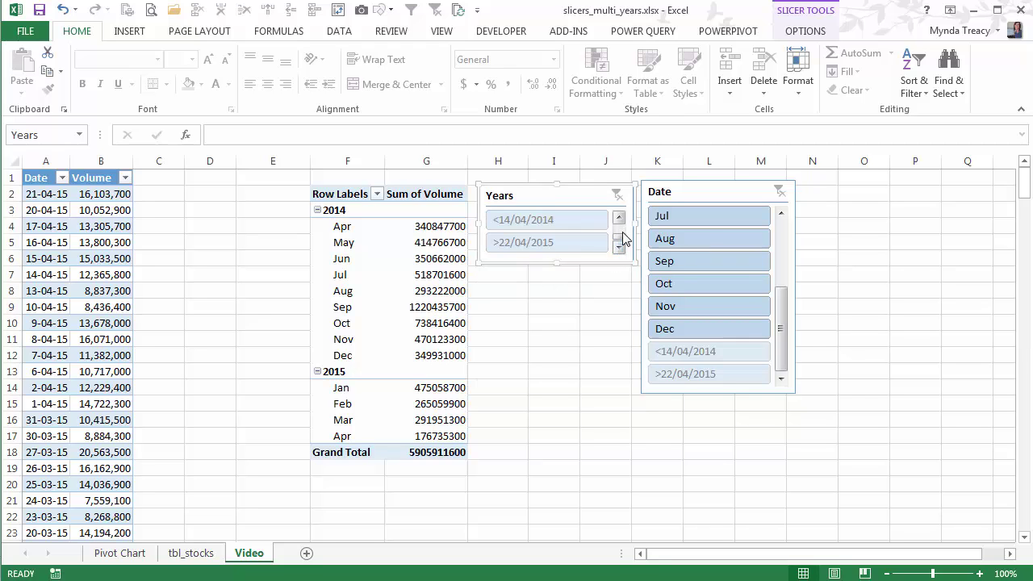
click(618, 217)
click(619, 217)
drag(637, 223, 571, 225)
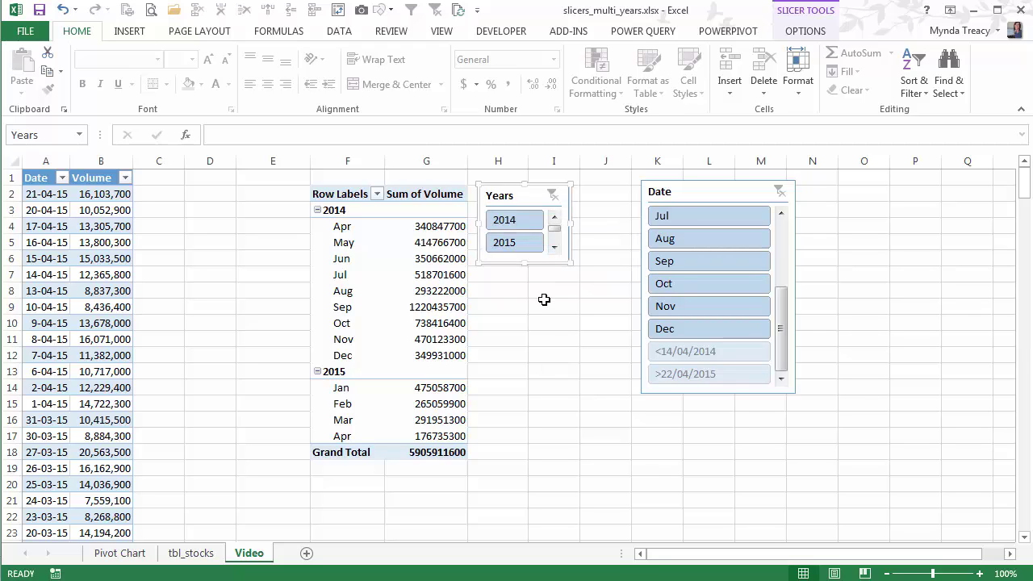
click(553, 247)
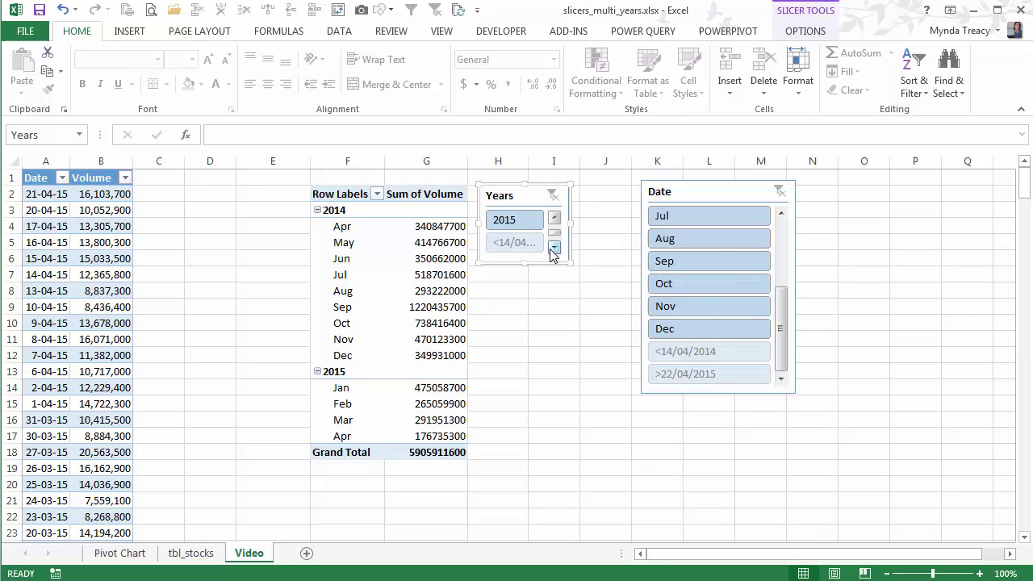
click(553, 247)
click(553, 217)
click(553, 217)
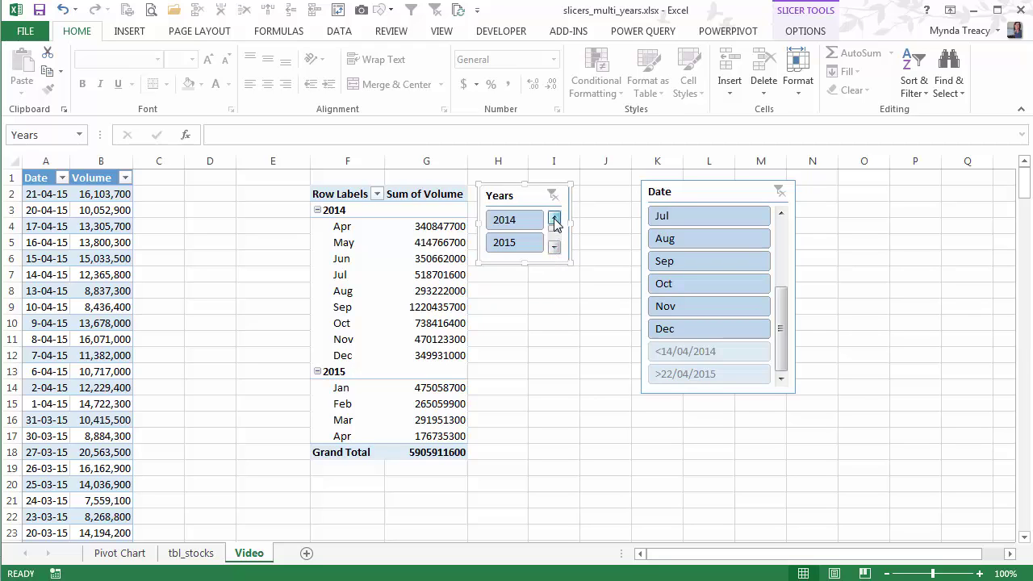
click(561, 322)
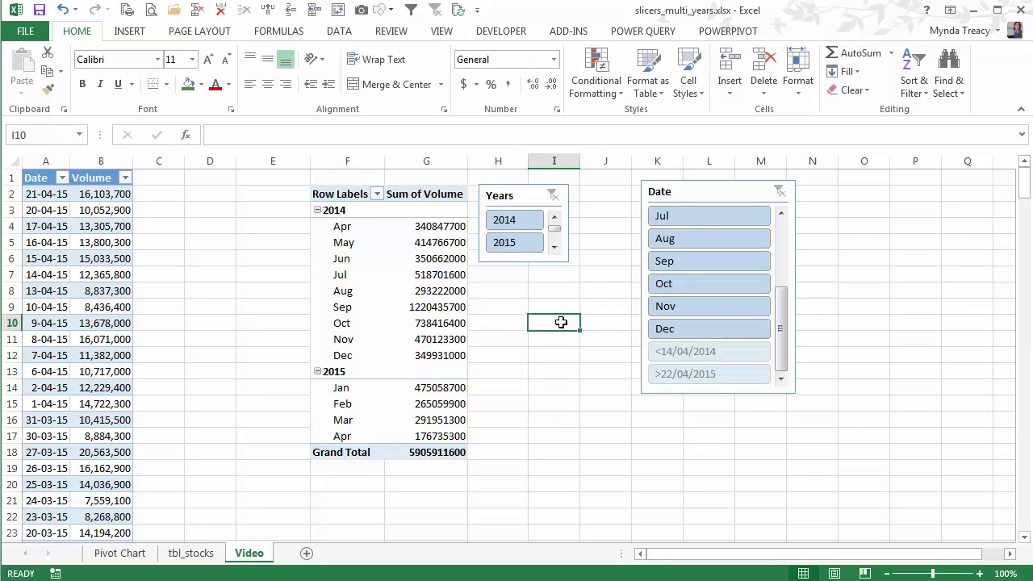
drag(780, 299, 783, 234)
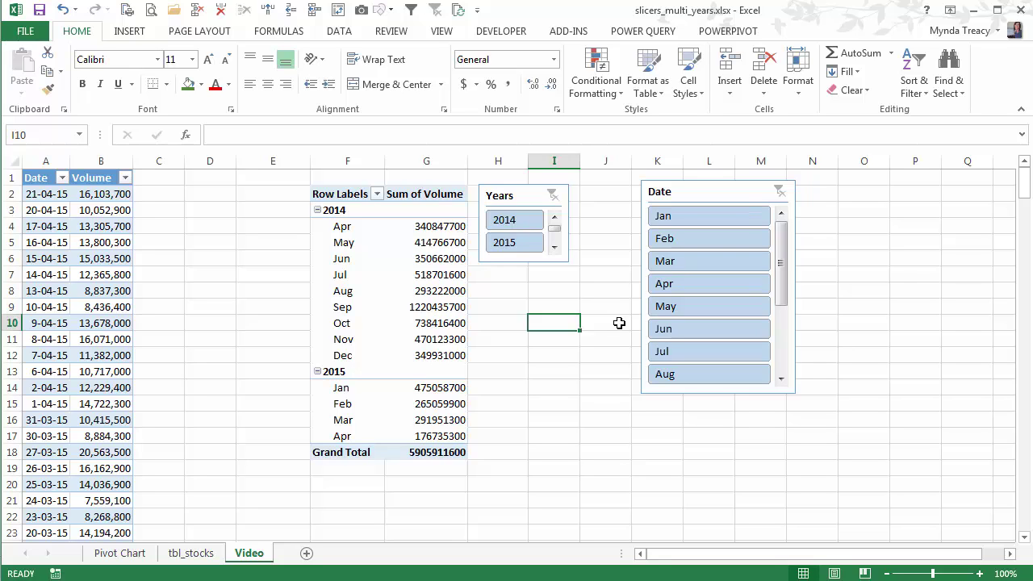
Step: Filter the pivot to April using the Date slicer
click(436, 228)
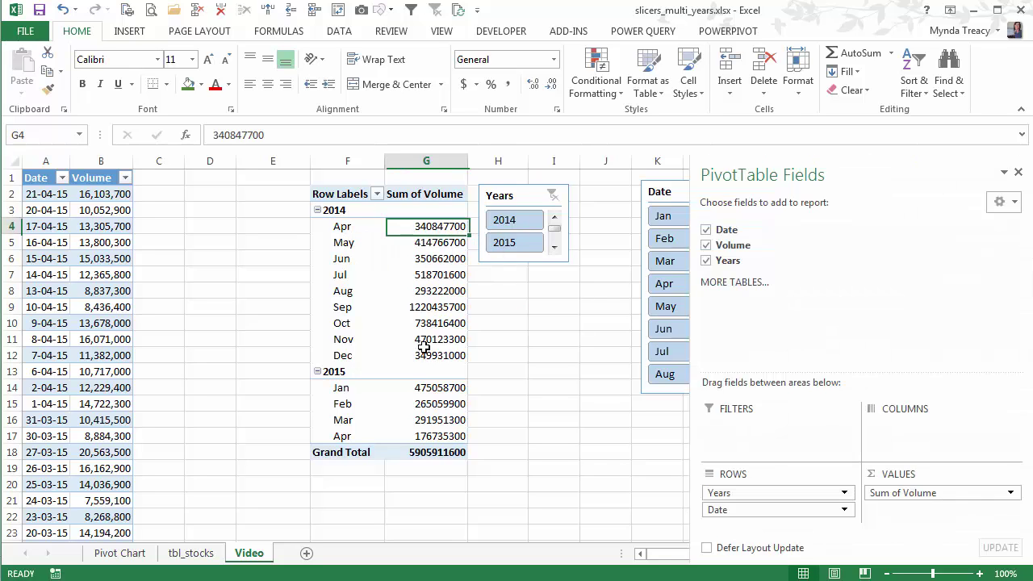
click(443, 436)
click(498, 356)
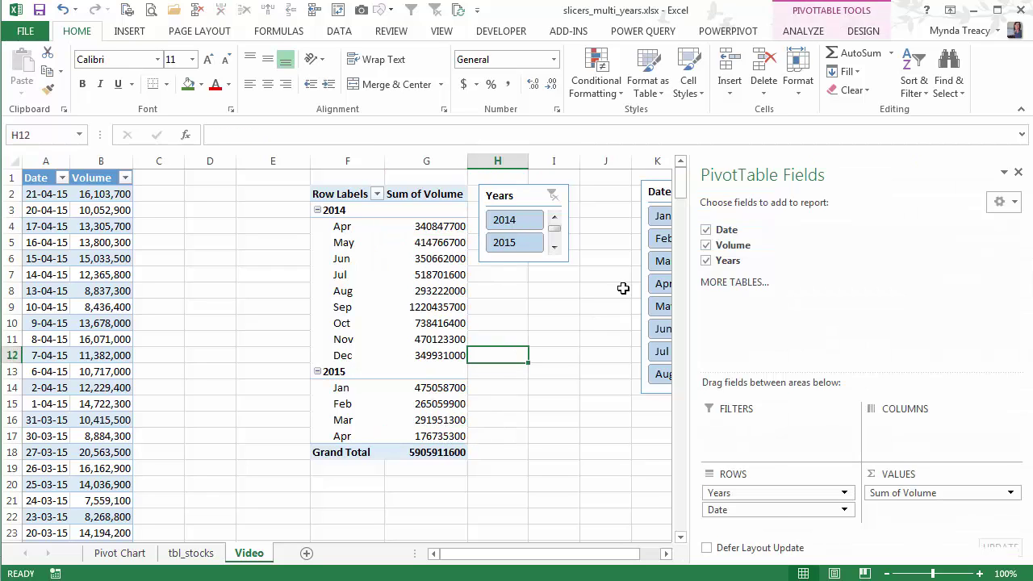
click(698, 285)
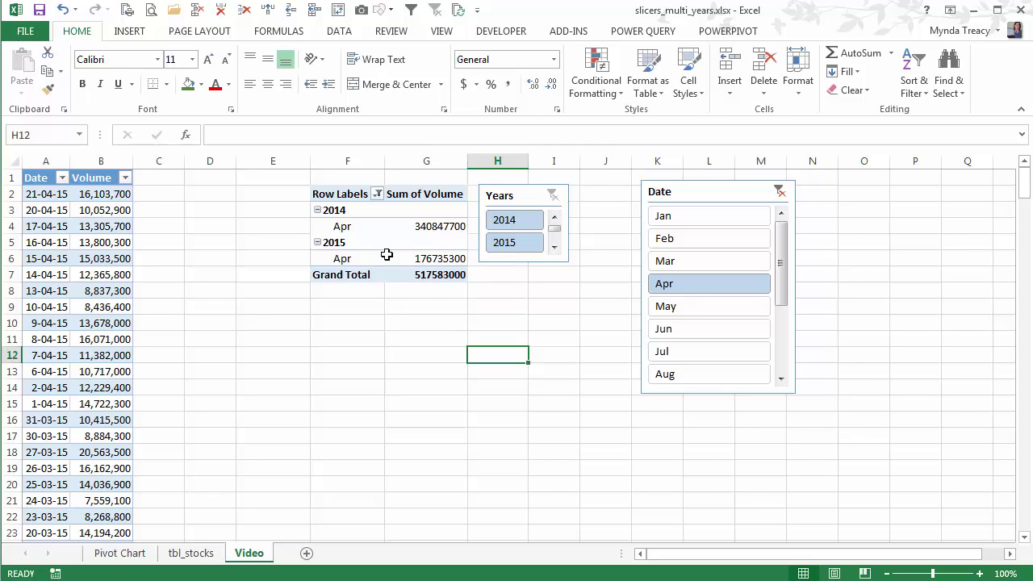
Step: Remove and restore Years in the pivot rows, then place the Date slicer beside the Years slicer
click(388, 256)
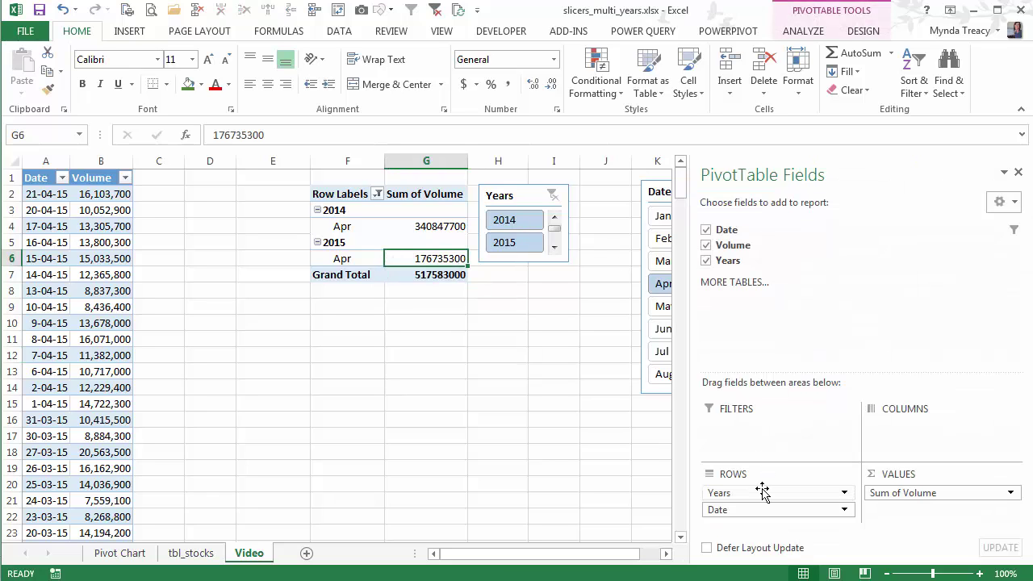
drag(761, 492, 477, 498)
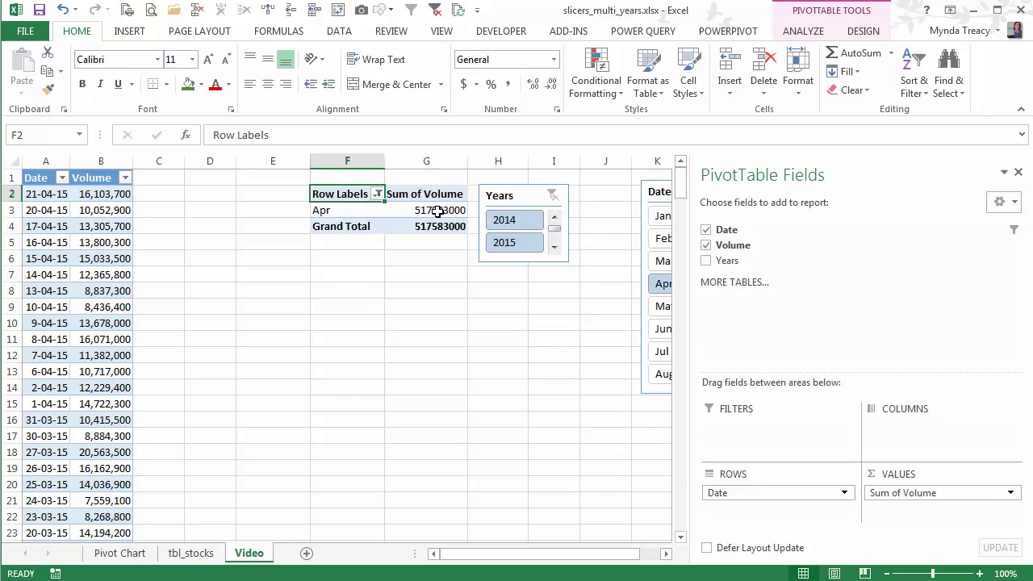
click(437, 211)
click(469, 405)
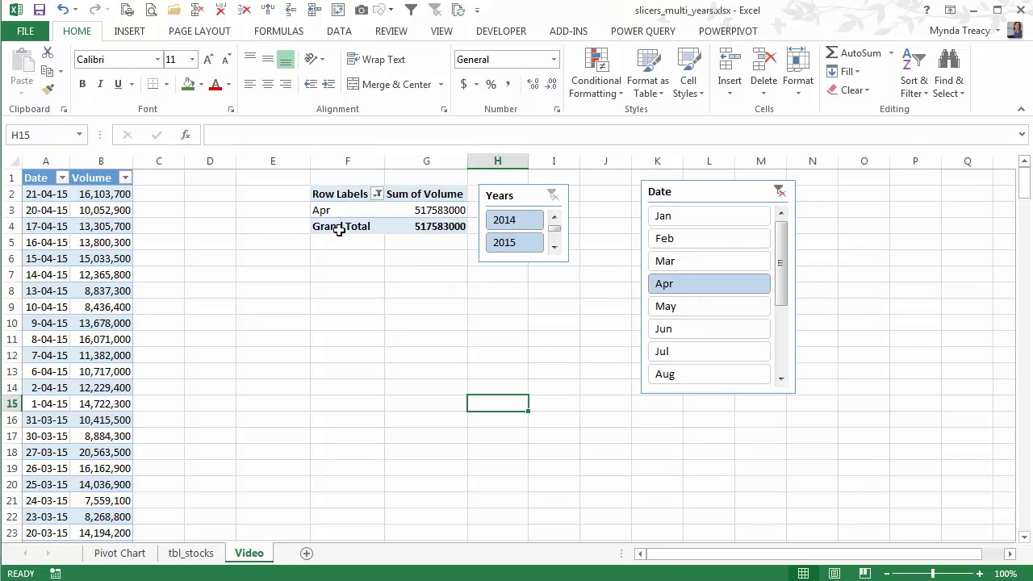
click(407, 214)
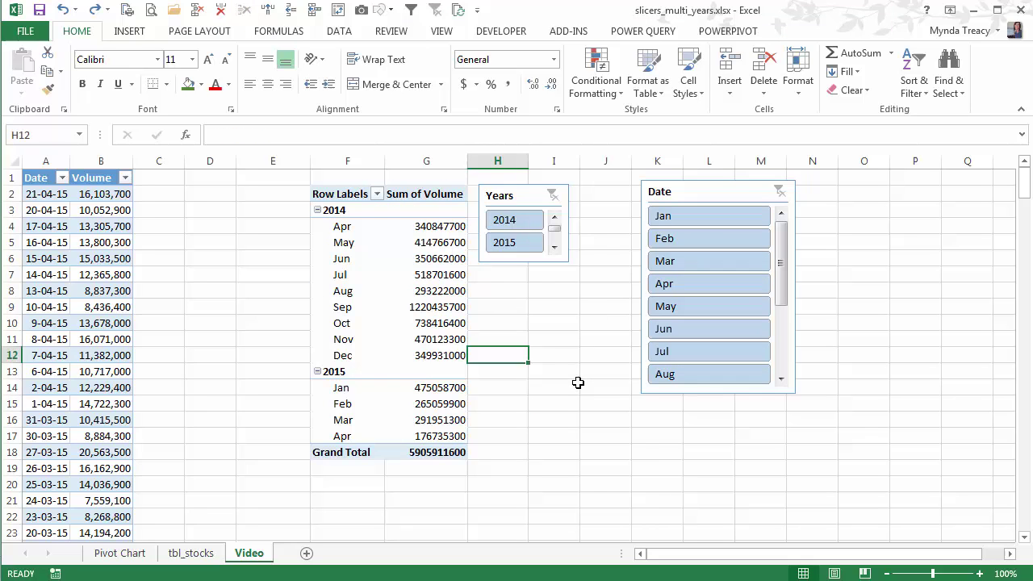
click(577, 385)
drag(722, 176, 658, 179)
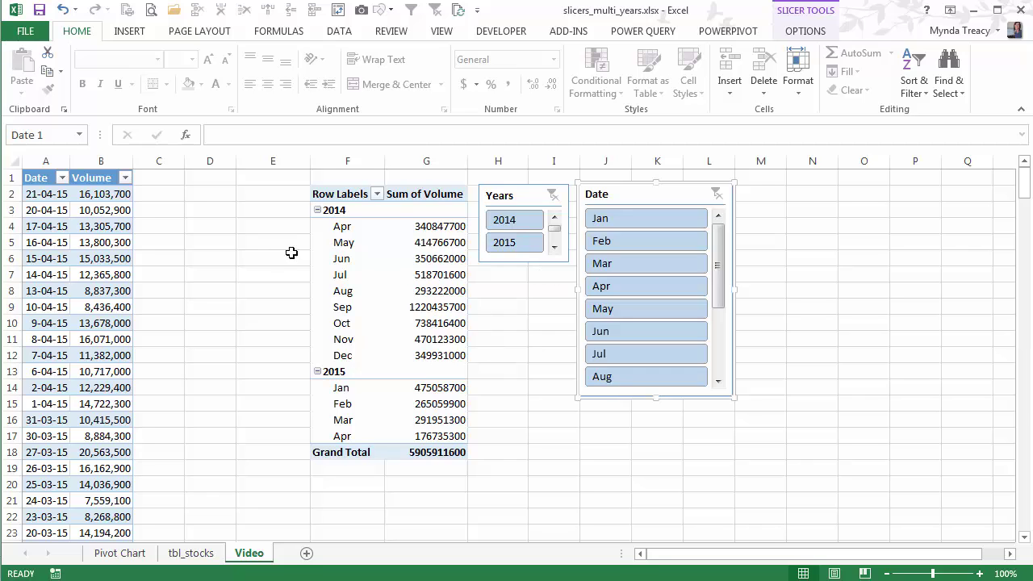
Step: Enter the heading 'Period yyyy-mm' in C1 and AutoFit column C
click(160, 180)
key(ctrl+space)
click(159, 180)
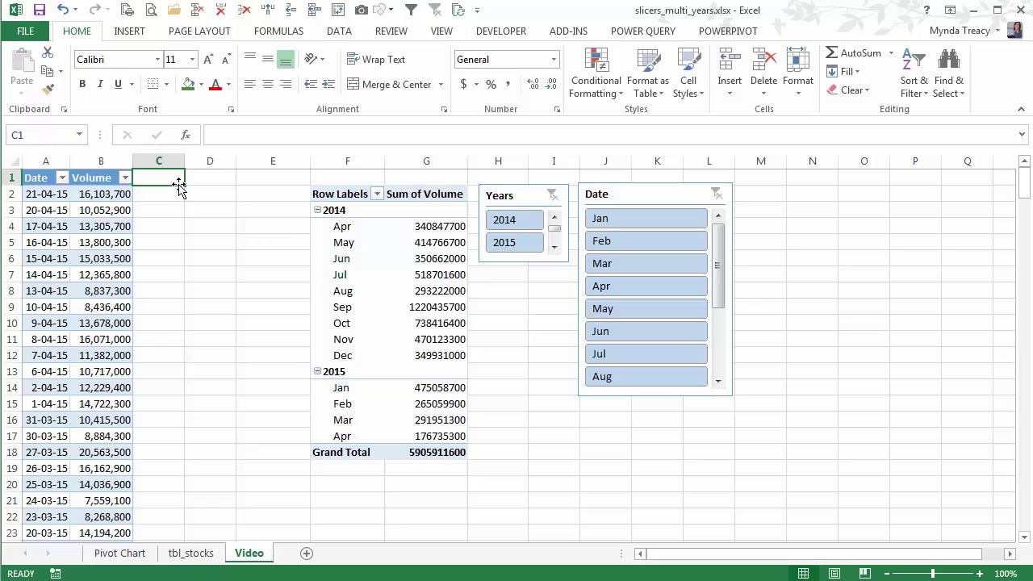
text(Period)
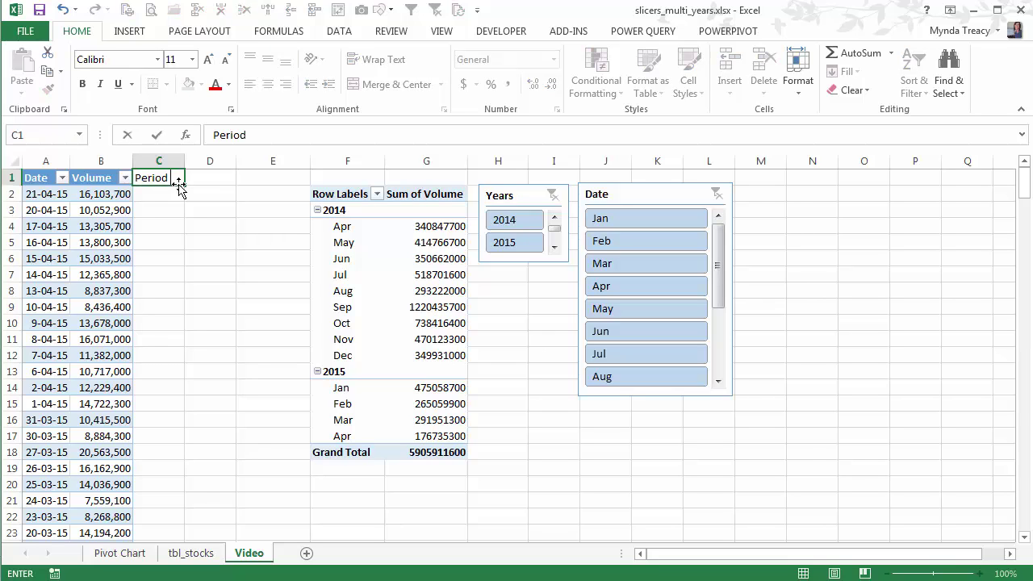
text( yyyy-mm)
key(Return)
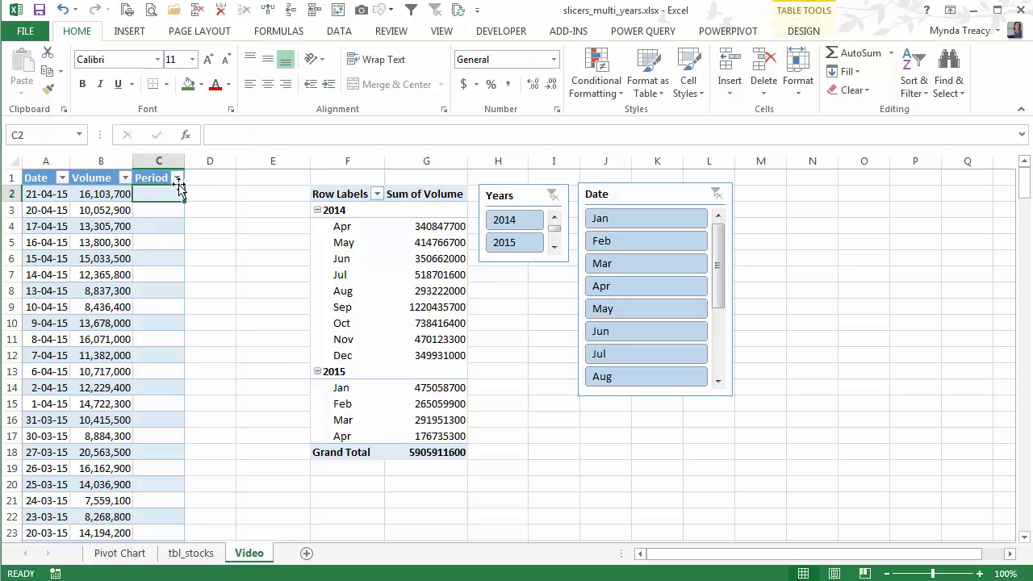
double_click(184, 160)
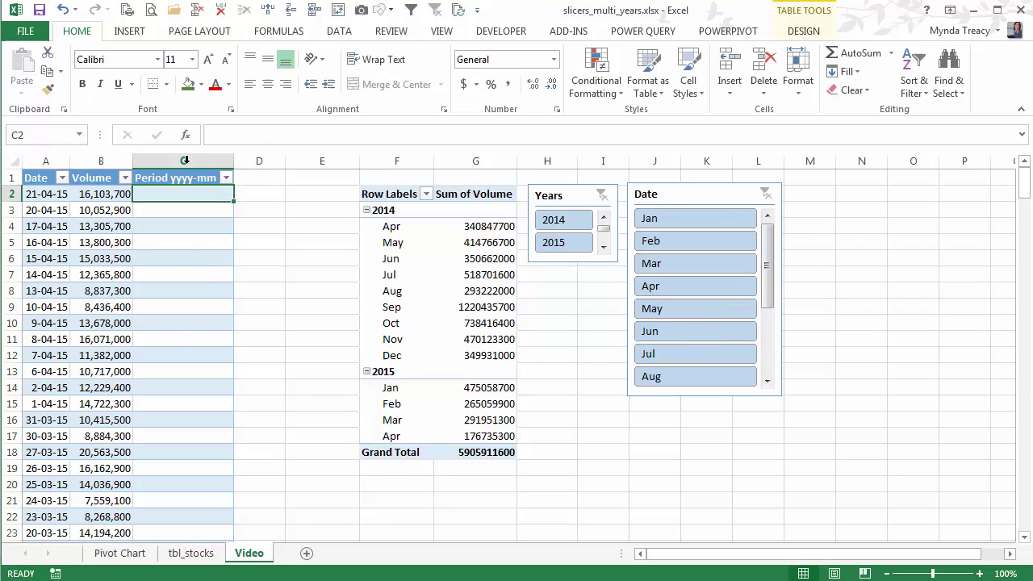
drag(53, 197, 46, 339)
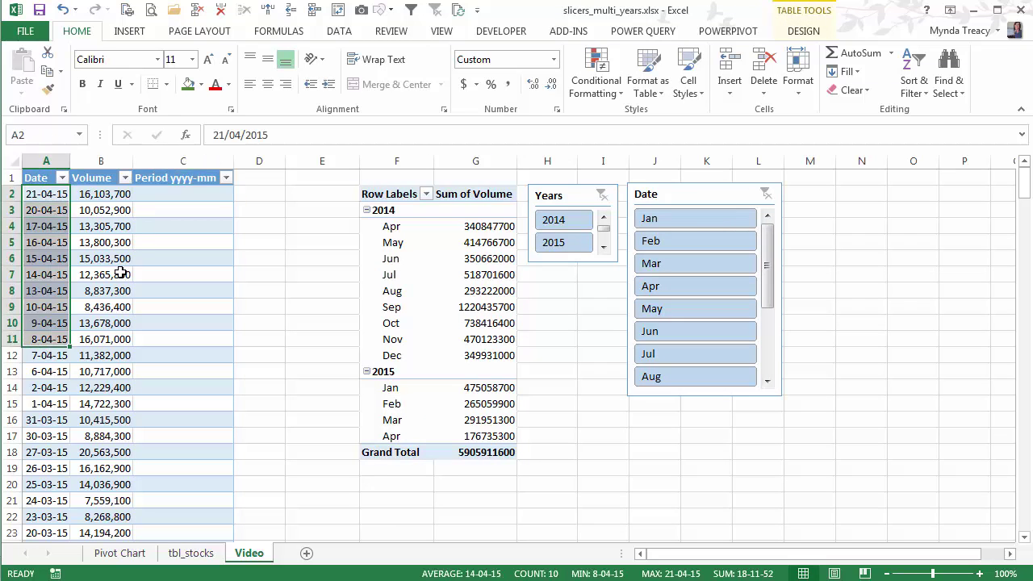
click(162, 200)
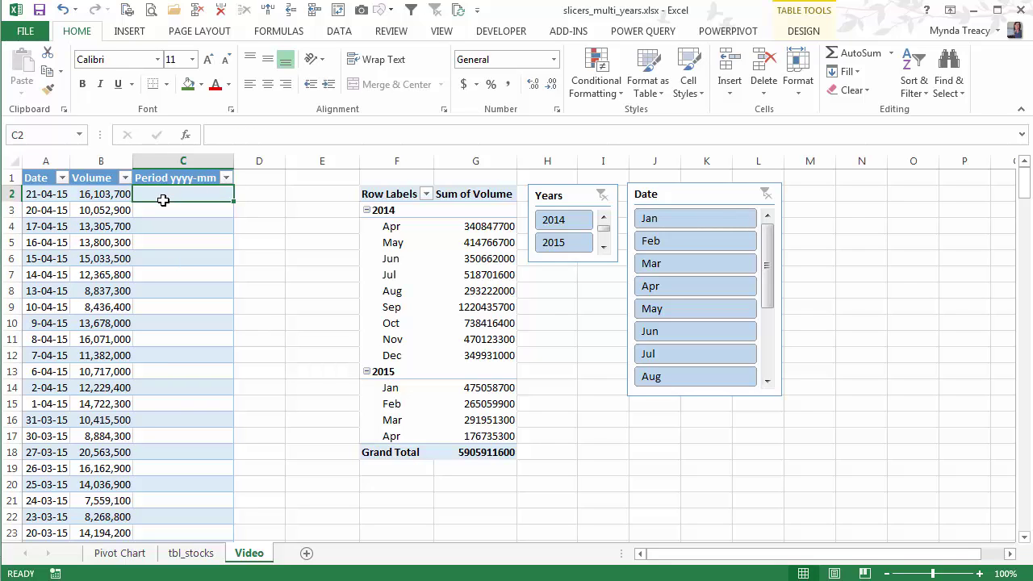
text(=)
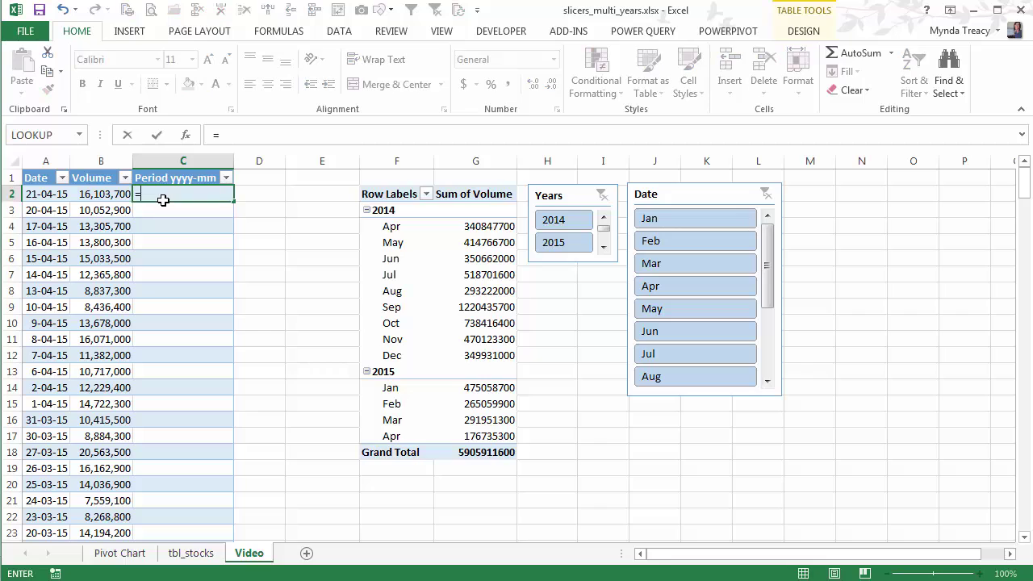
text(te)
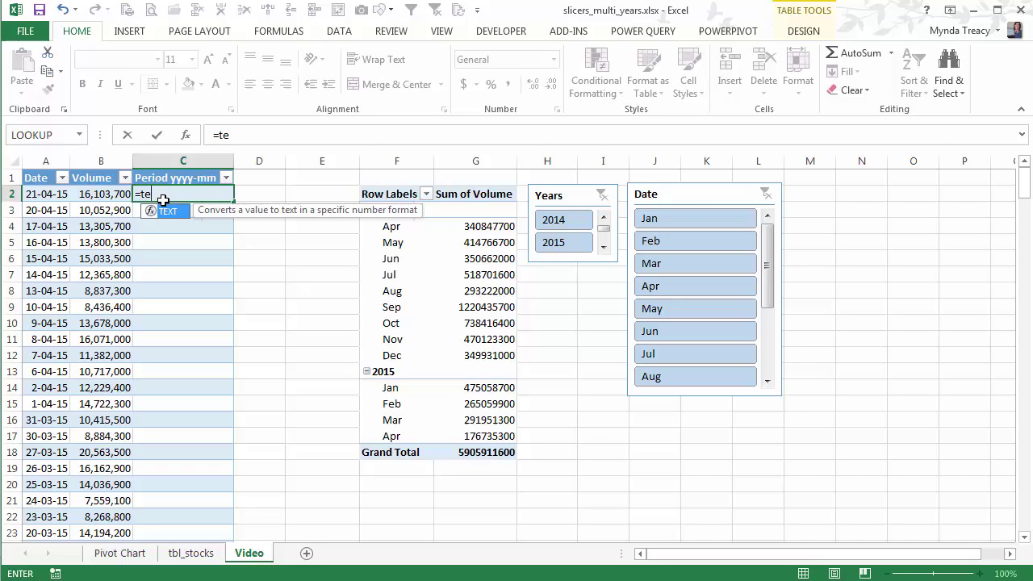
text(x)
key(Tab)
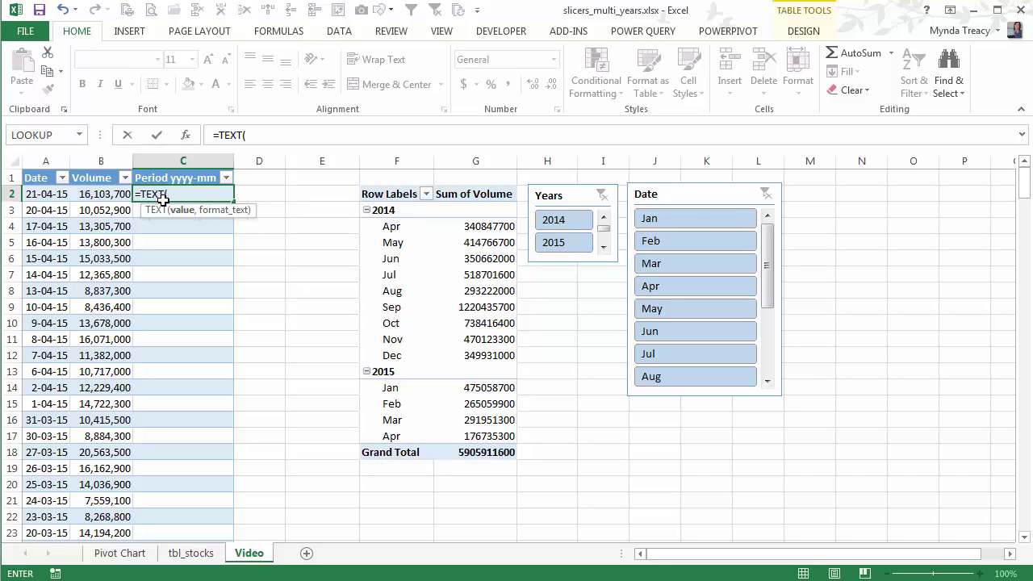
click(36, 194)
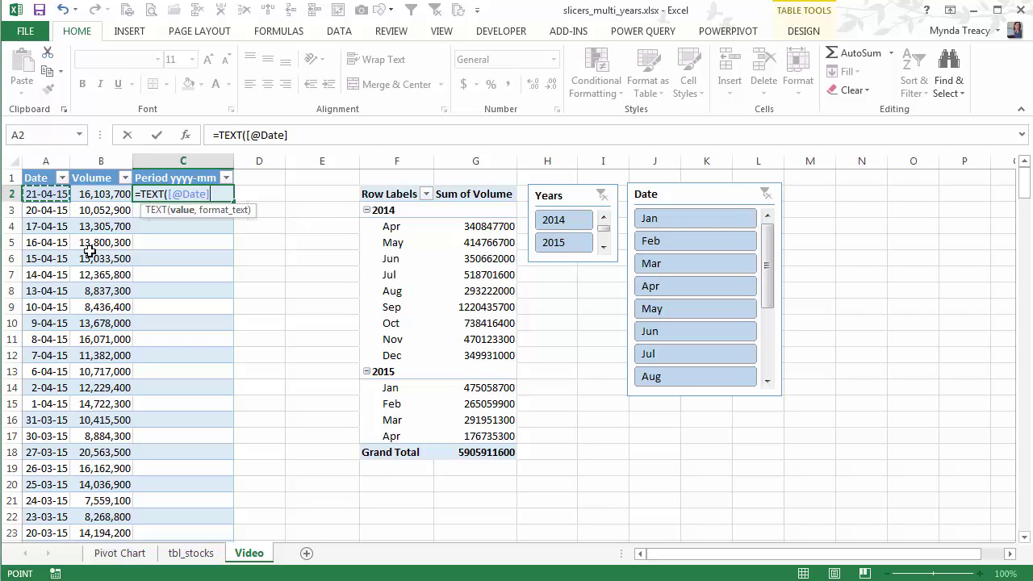
text(,")
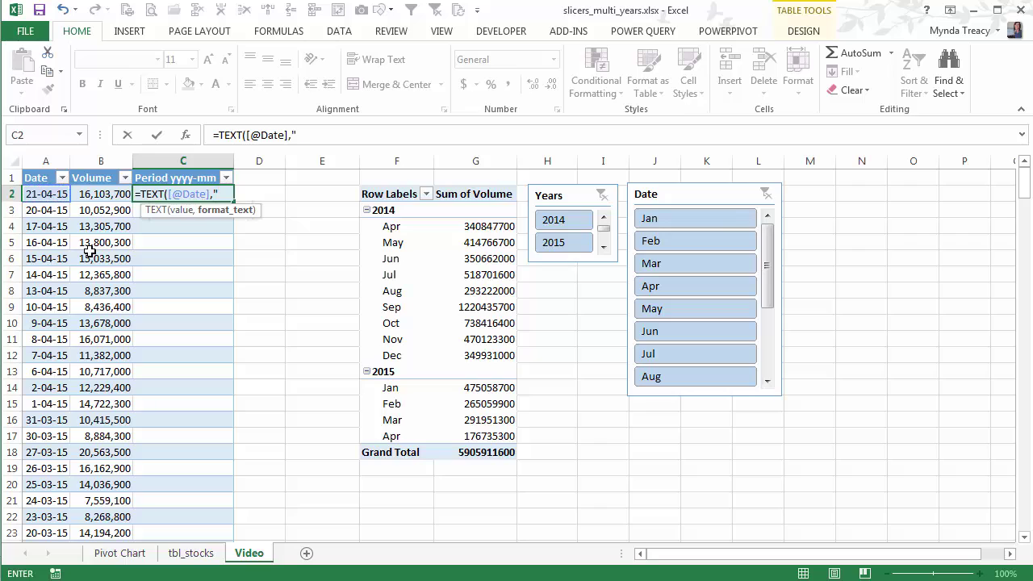
text(yyyy)
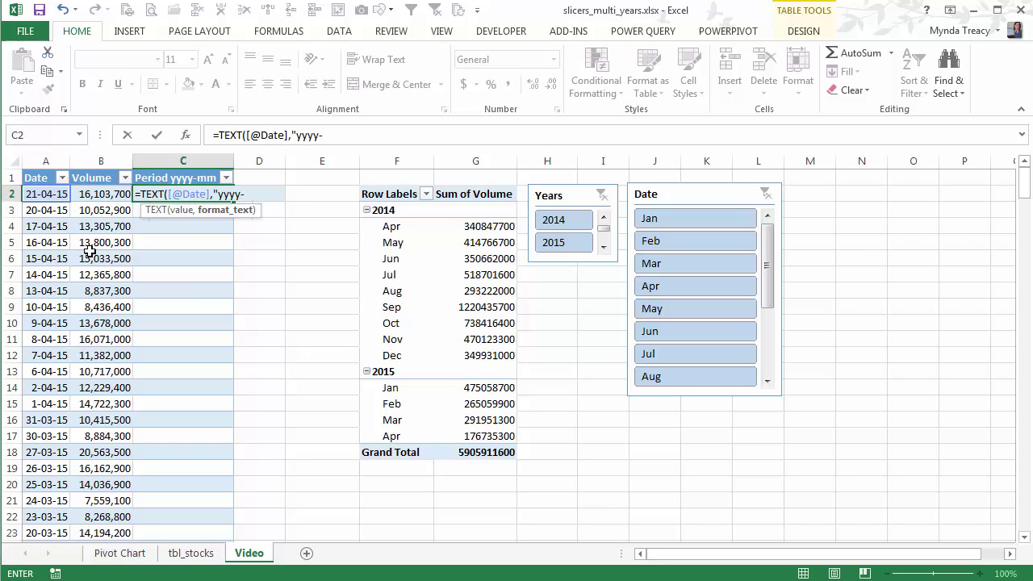
text(-mm)
key(Return)
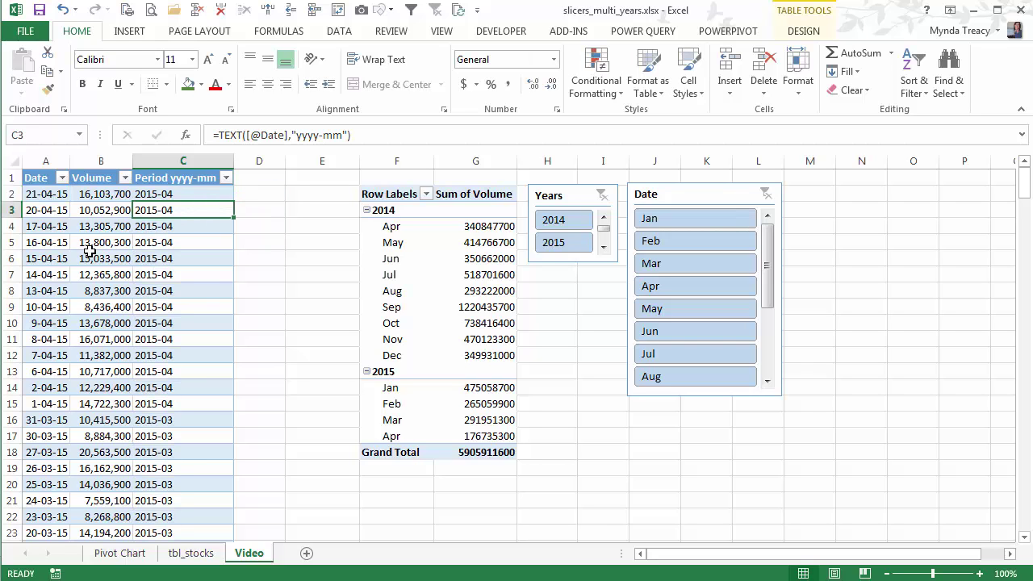
key(Up)
drag(184, 194, 201, 450)
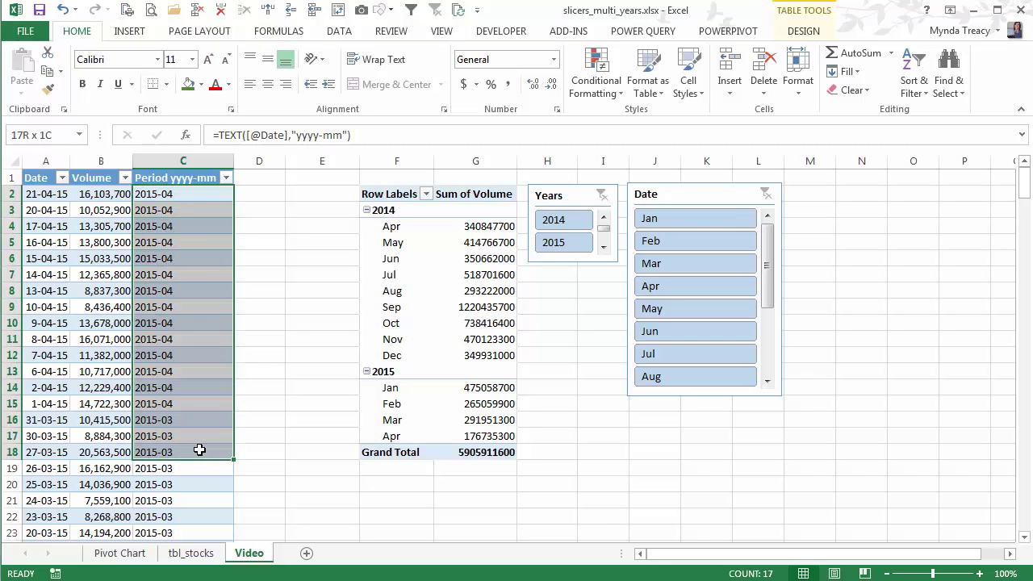
Step: Add Period yyyy-mm from the PivotTable Fields list as a slicer
click(152, 306)
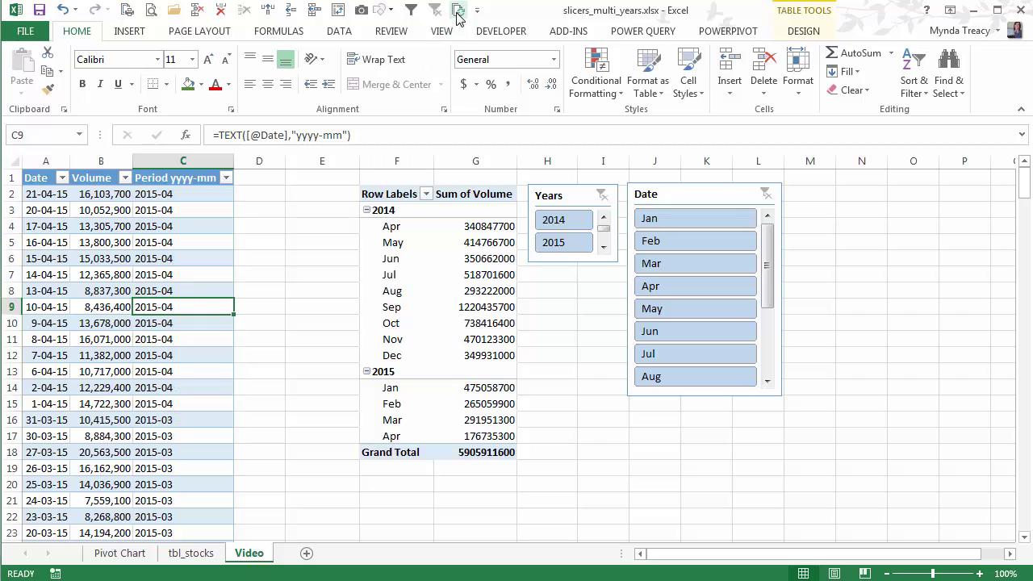
click(368, 259)
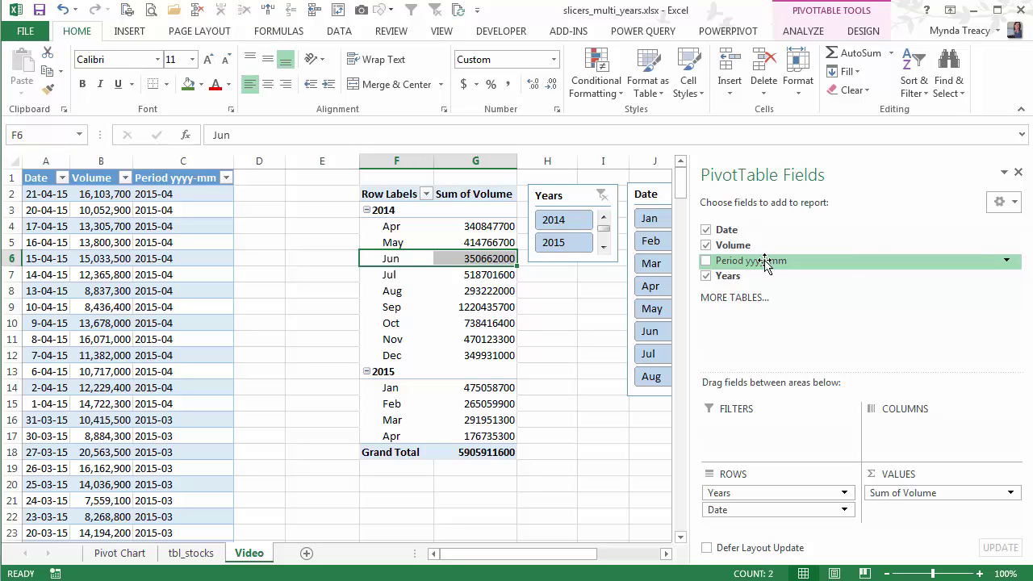
right_click(744, 267)
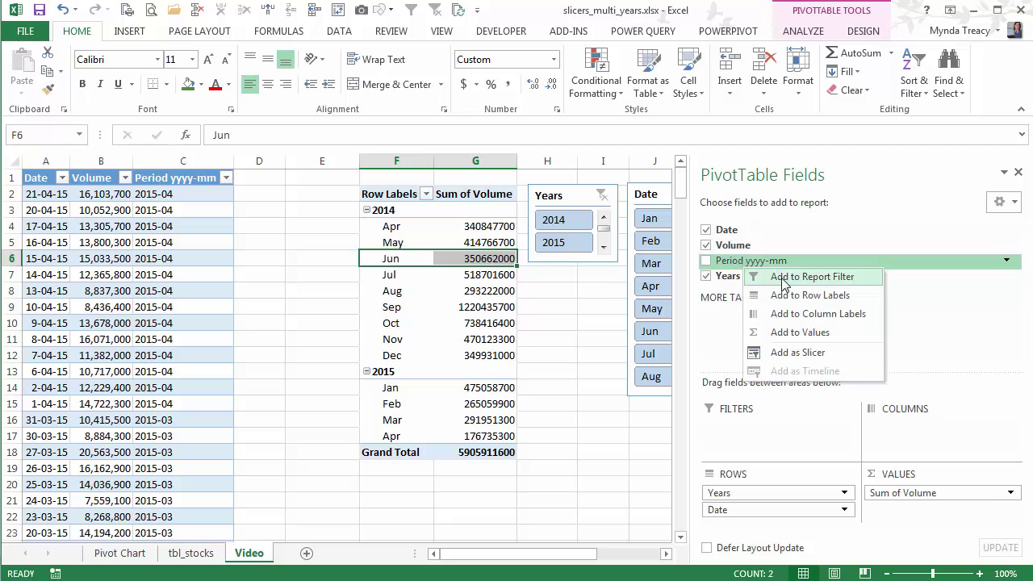
click(794, 352)
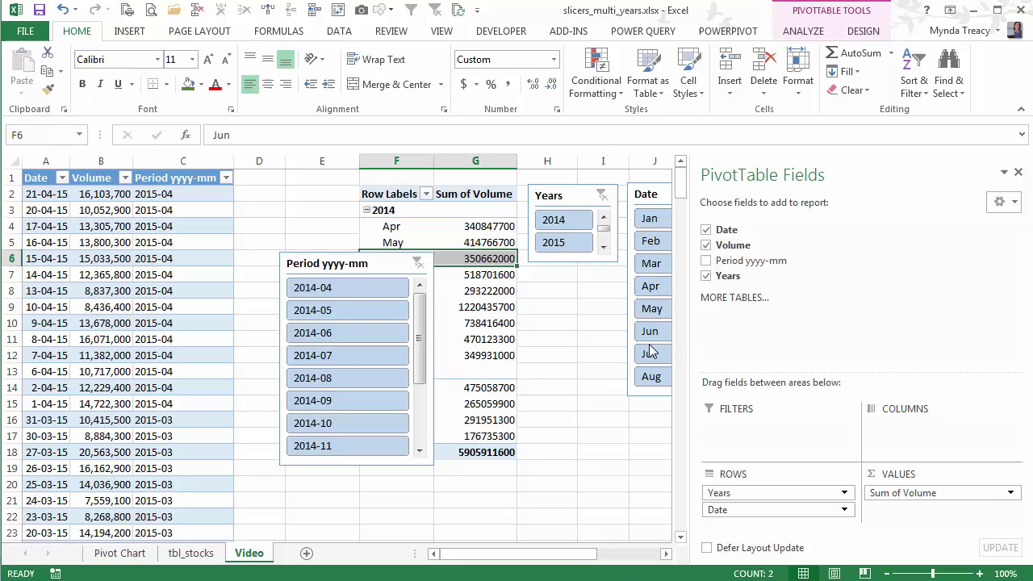
Step: Delete the Years slicer
click(557, 323)
click(575, 198)
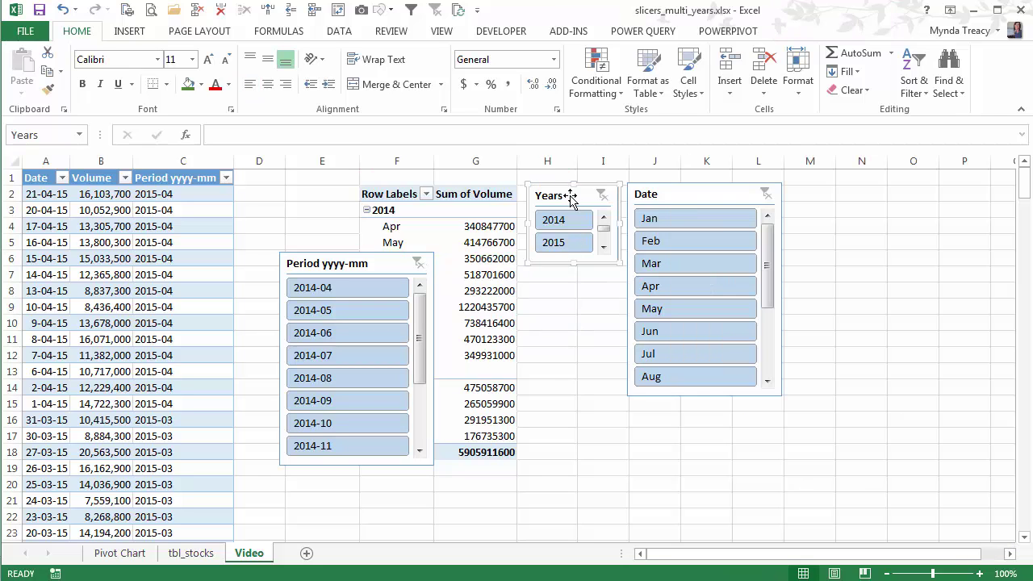
key(Delete)
Step: Delete the Date slicer and place a narrower Period yyyy-mm slicer right of the pivot
click(644, 194)
key(Delete)
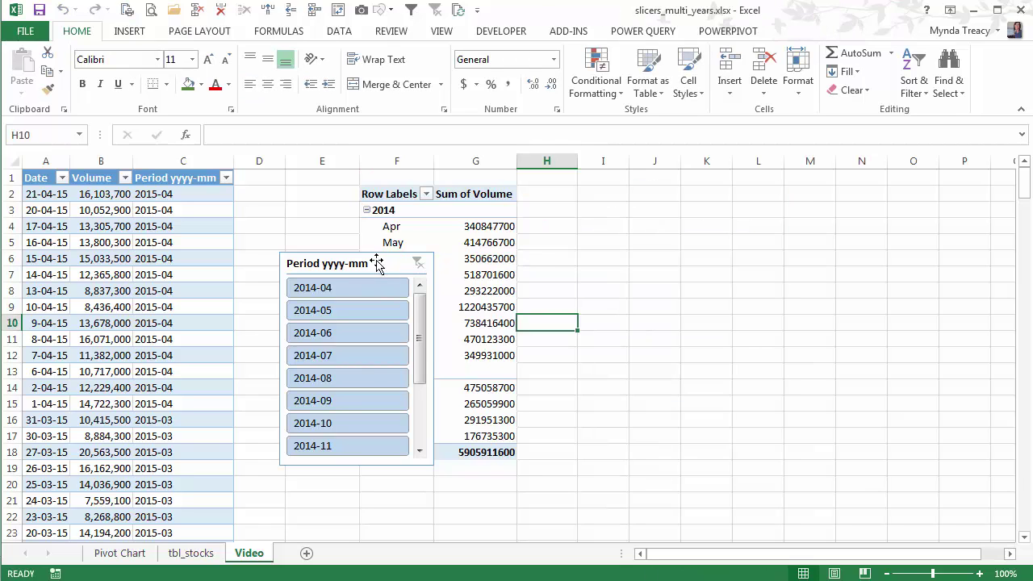
drag(422, 266, 665, 197)
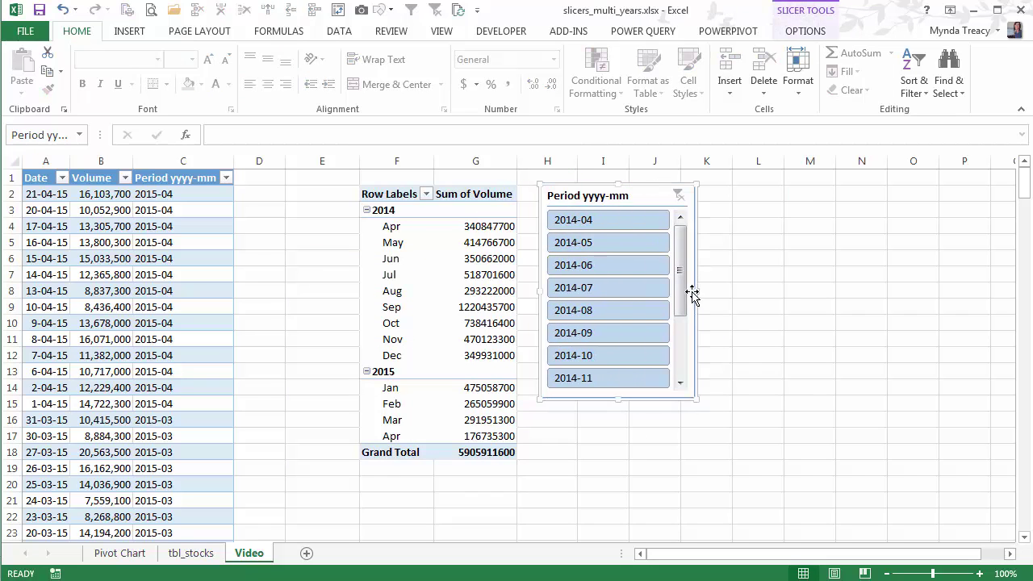
drag(695, 292, 668, 295)
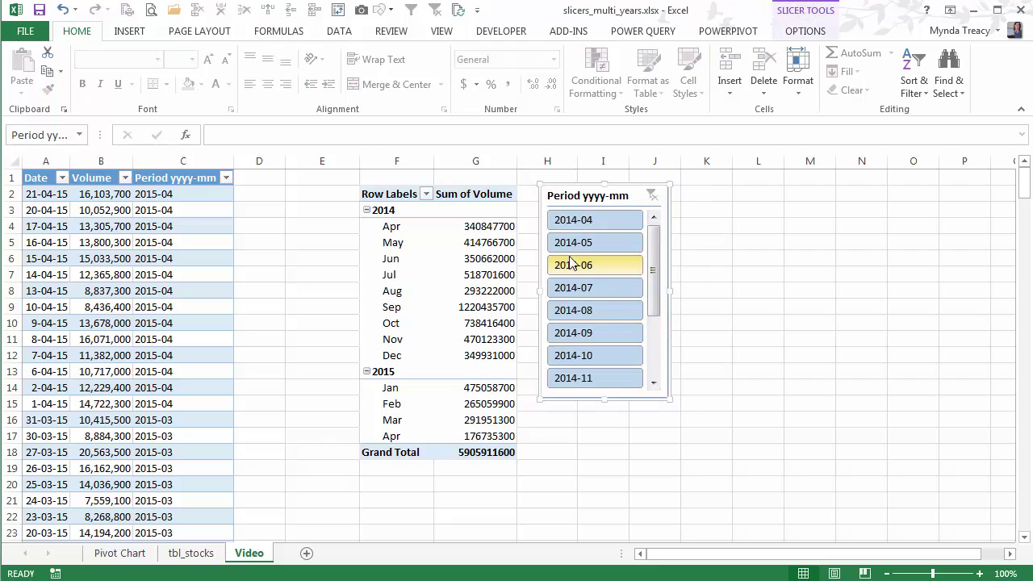
Step: Filter the pivot to 2014-04, then 2014-04 through 2014-08, then clear the filter
click(614, 224)
drag(617, 228, 618, 314)
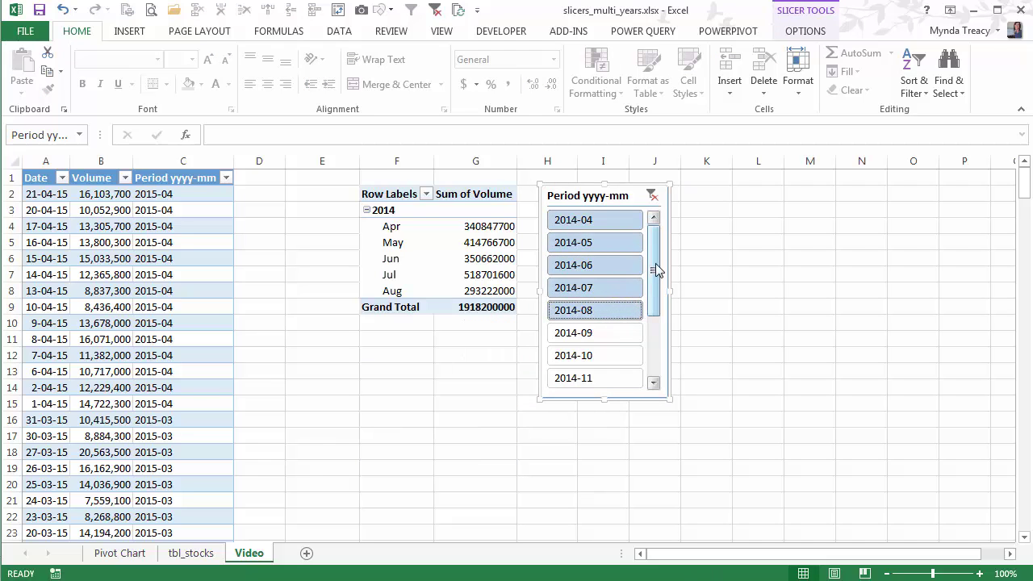
scroll(625, 341, down, 3)
drag(624, 339, 597, 221)
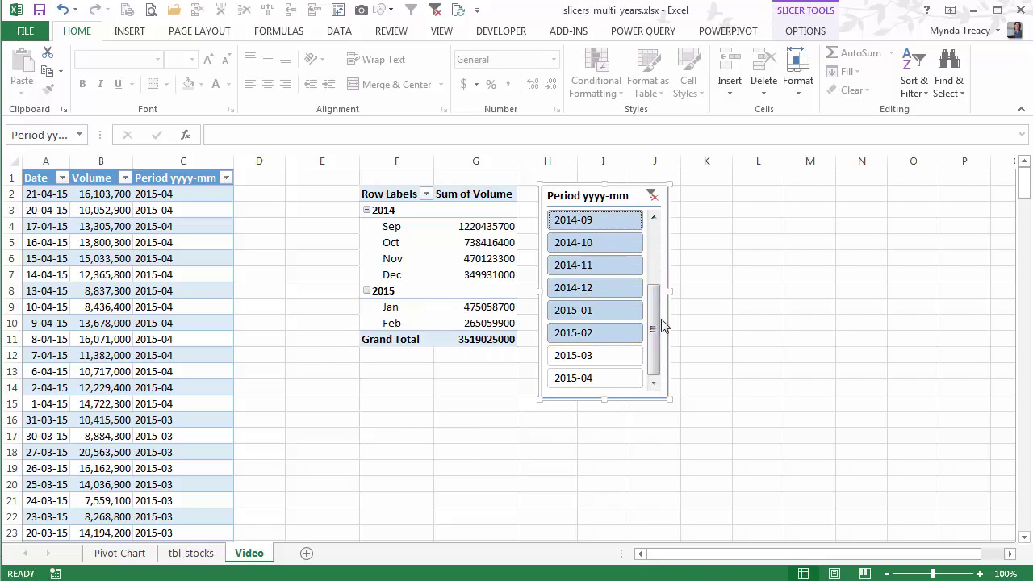
drag(663, 274, 654, 242)
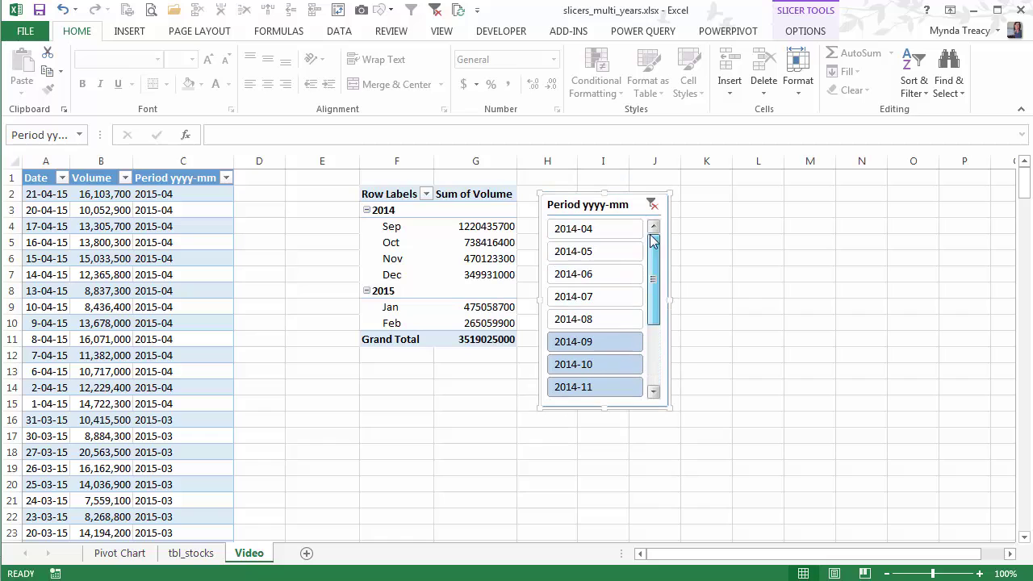
click(652, 204)
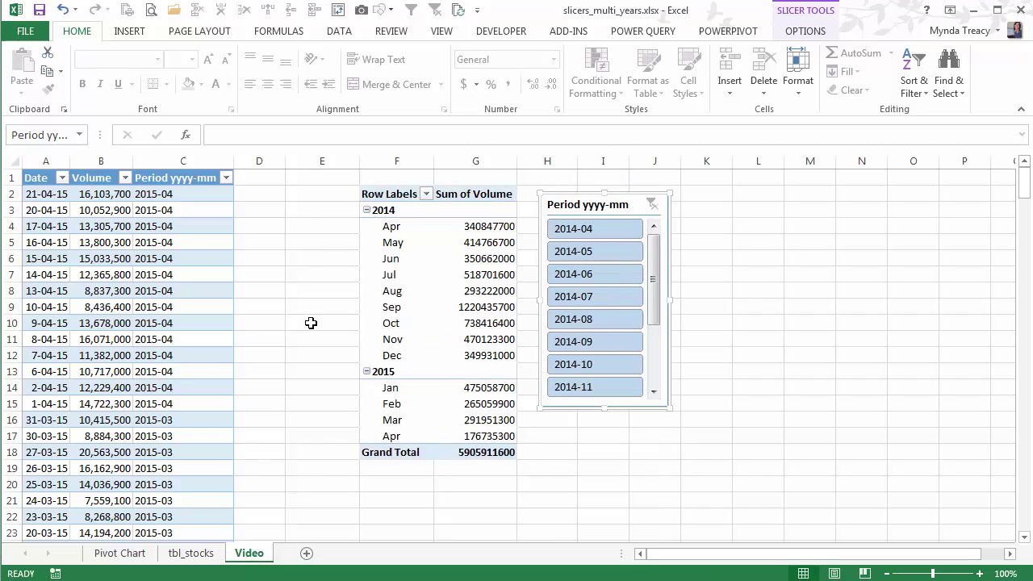
click(177, 195)
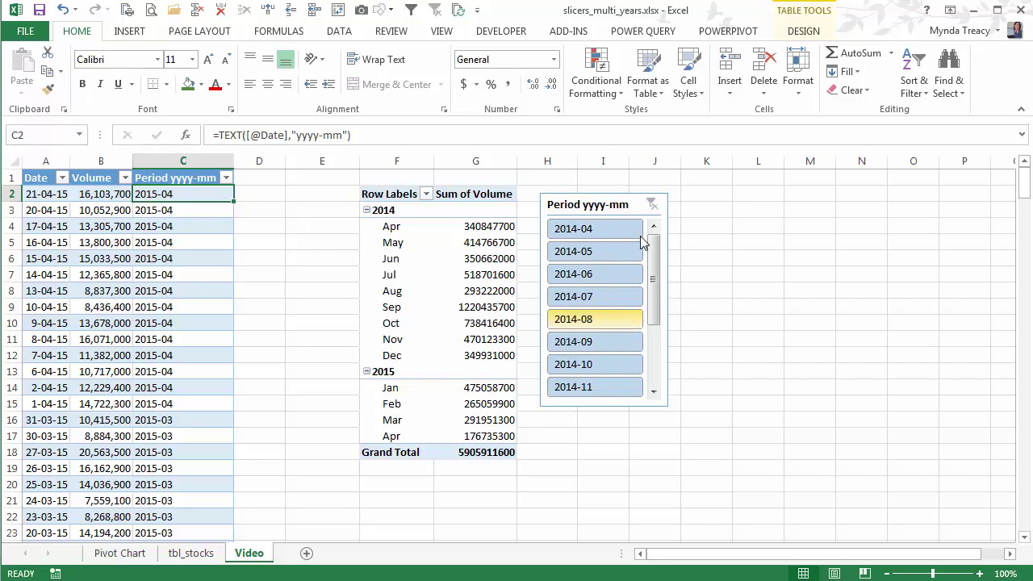
Step: Change C2's format to "yyyy-mmm" and Refresh All so the slicer lists periods like 2014-Apr
click(322, 135)
text(m)
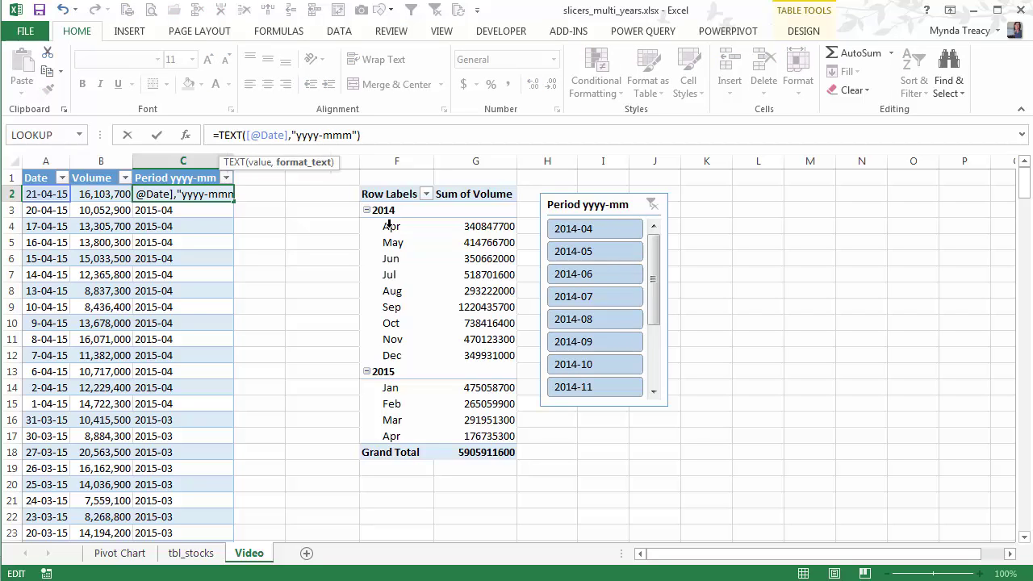
key(Return)
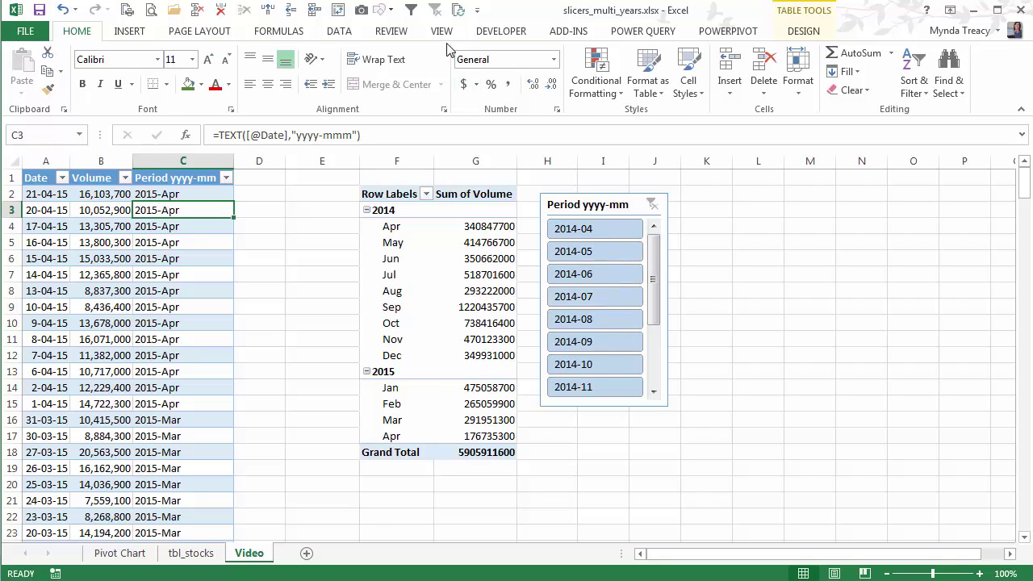
click(457, 11)
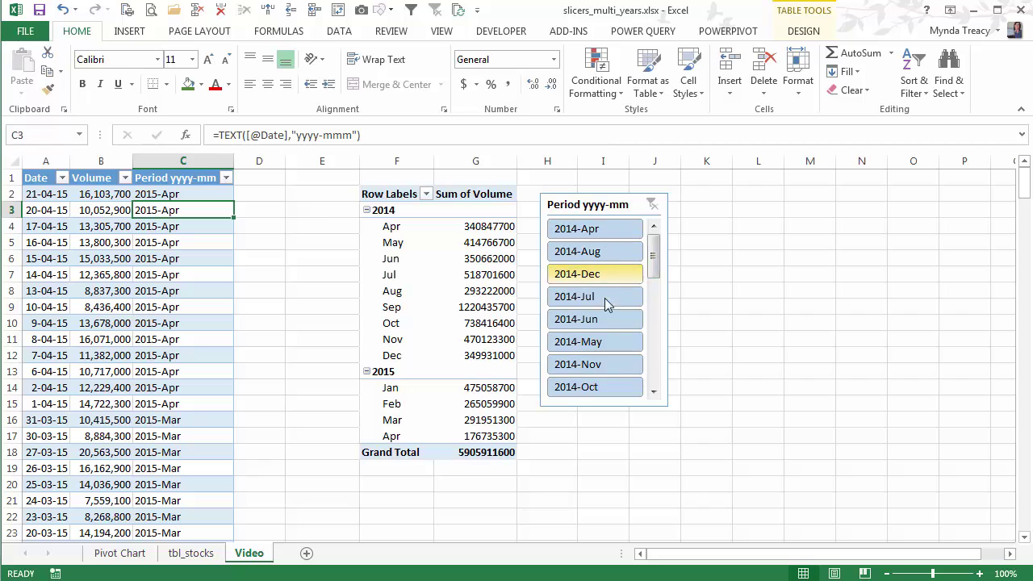
drag(657, 268, 655, 246)
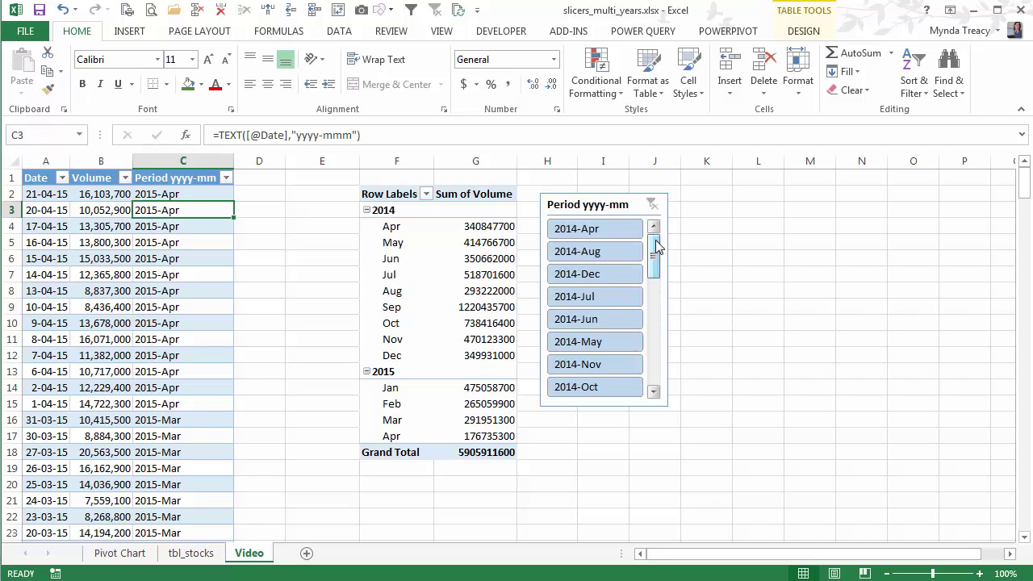
click(193, 191)
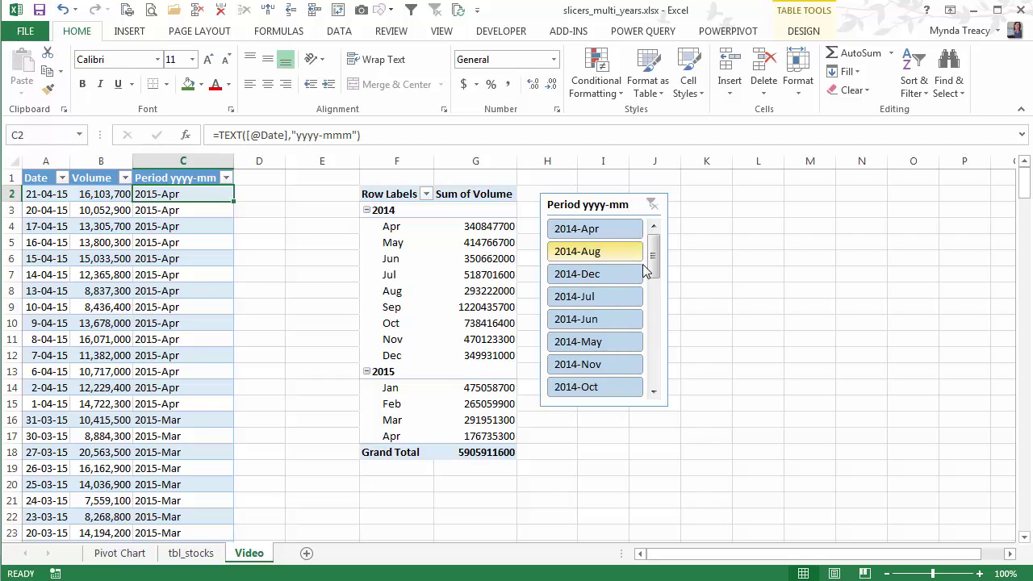
click(333, 135)
Step: Restore the "yyyy-mm" format in C2 and Refresh All so the slicer shows 2014-04 style items
key(BackSpace)
key(Return)
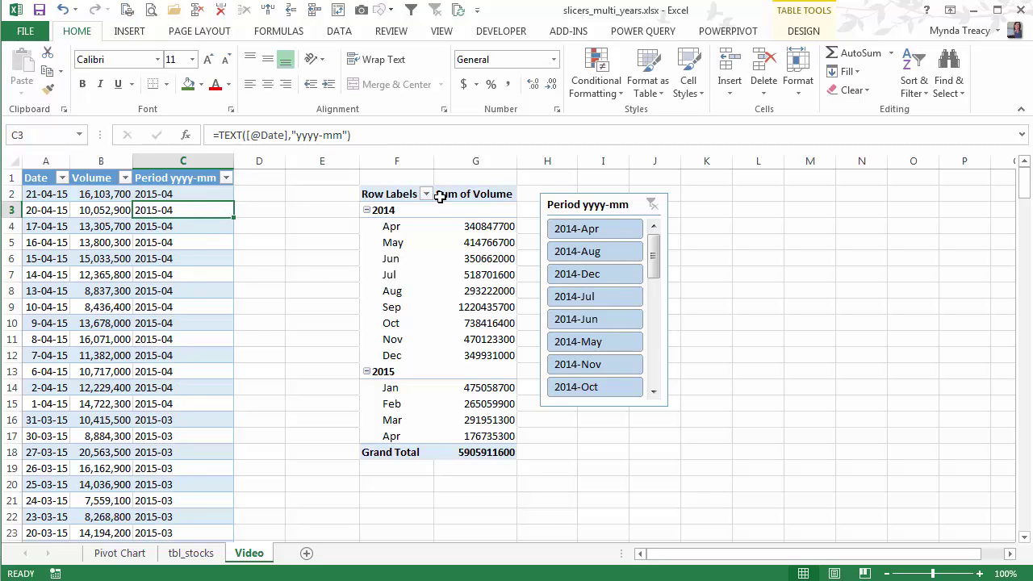
key(Up)
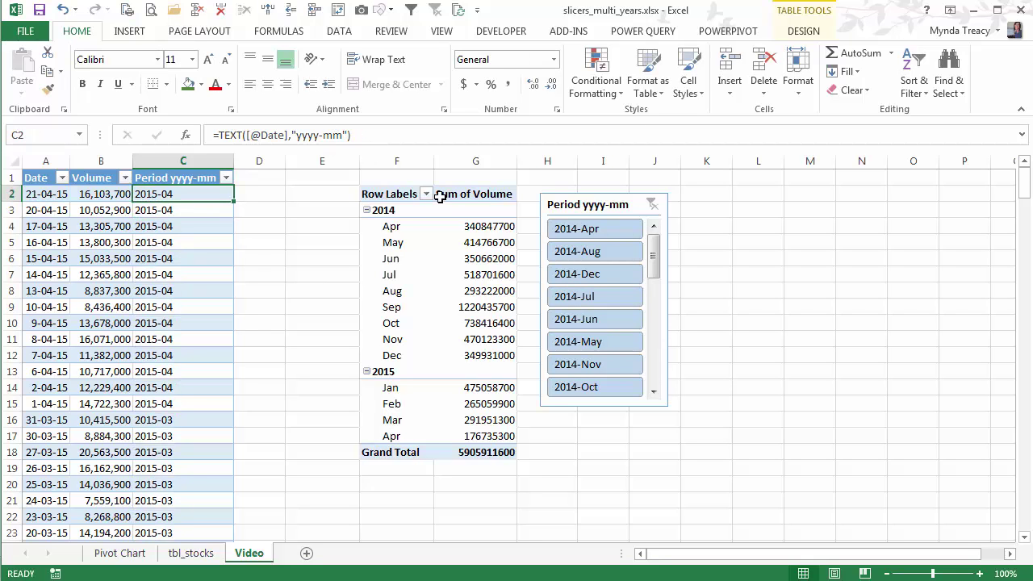
click(458, 10)
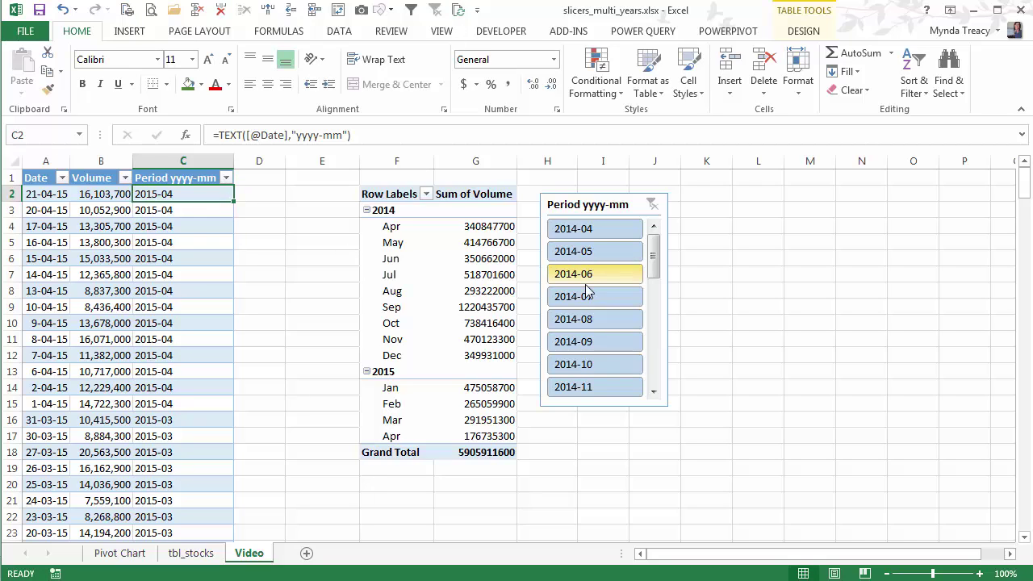
Step: Try the "mm-yyyy" format in the C2 formula and refresh the pivot
click(300, 135)
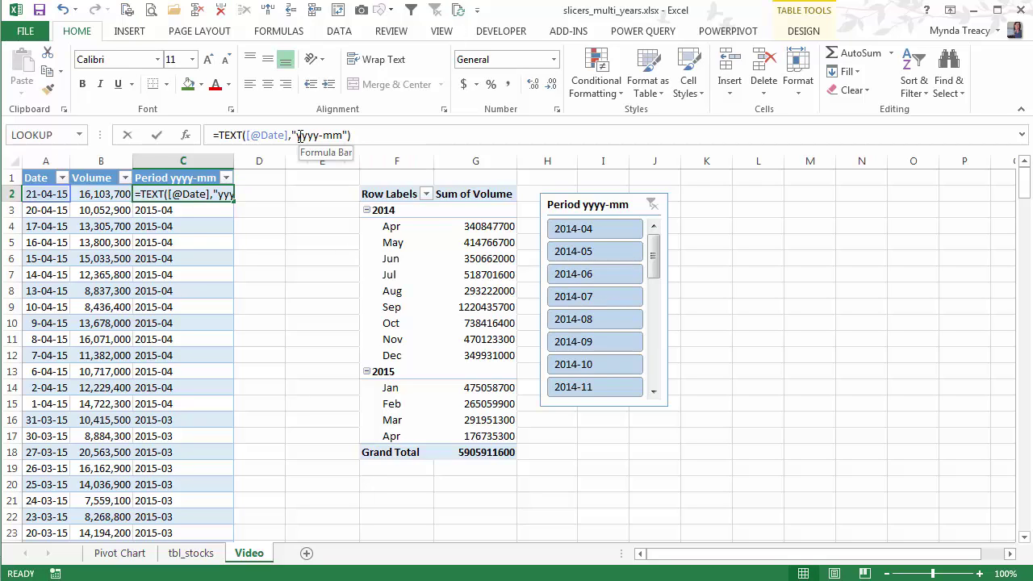
drag(299, 135, 321, 136)
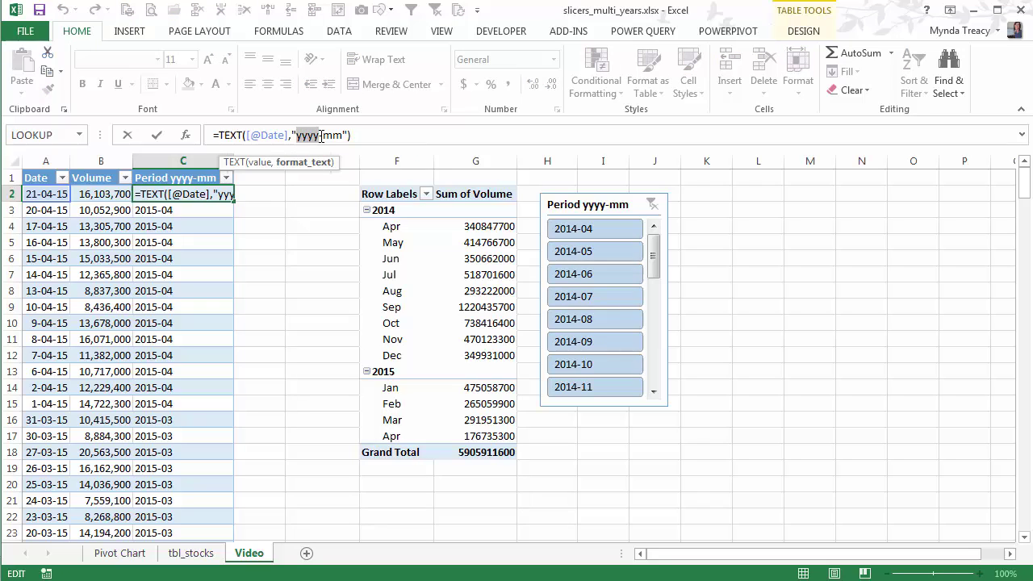
key(Delete)
key(Delete)
text(m)
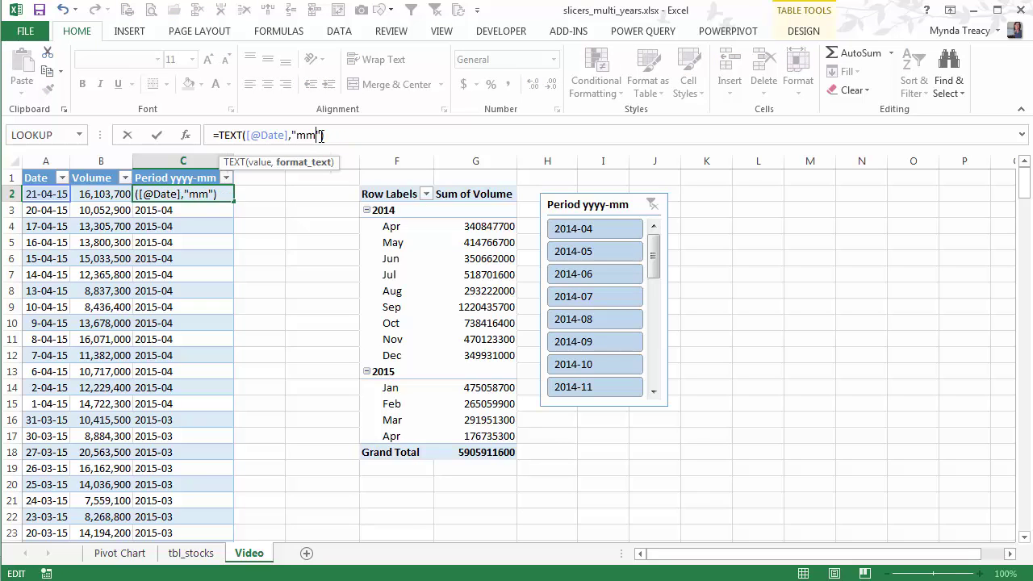
text(-yyyy)
key(Return)
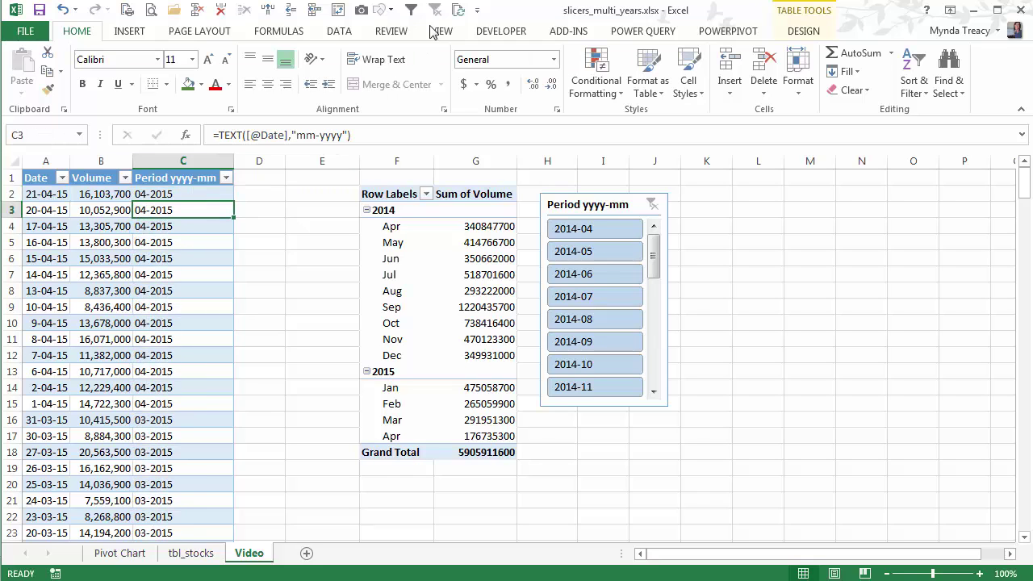
click(457, 9)
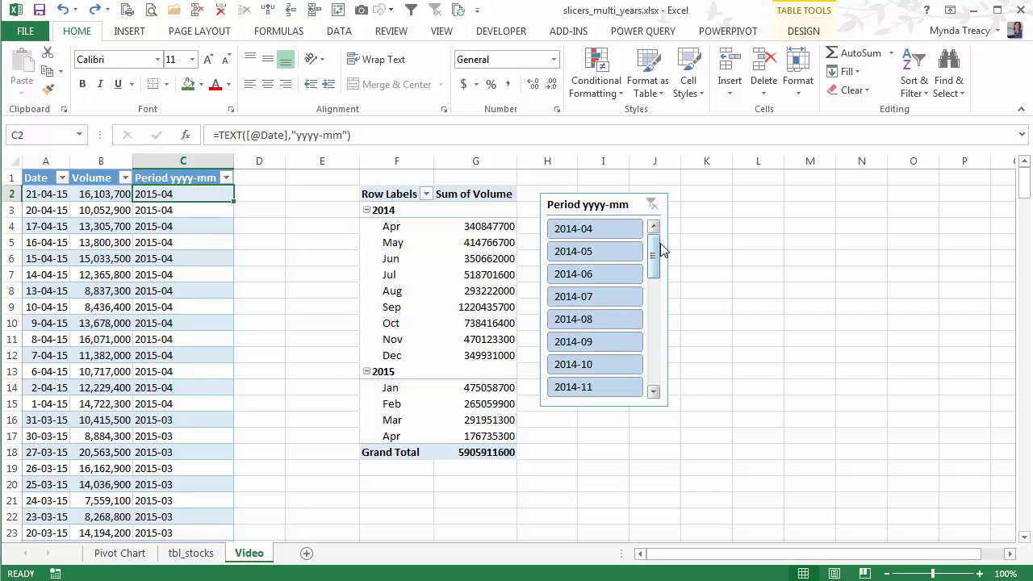
Step: Turn off 'Show items deleted from the data source' for the Period slicer, leaving only 2014-04 through 2015-04
mouse_move(658, 283)
mouse_down()
mouse_move(669, 364)
mouse_move(653, 240)
mouse_move(652, 321)
mouse_move(656, 283)
mouse_up()
right_click(653, 285)
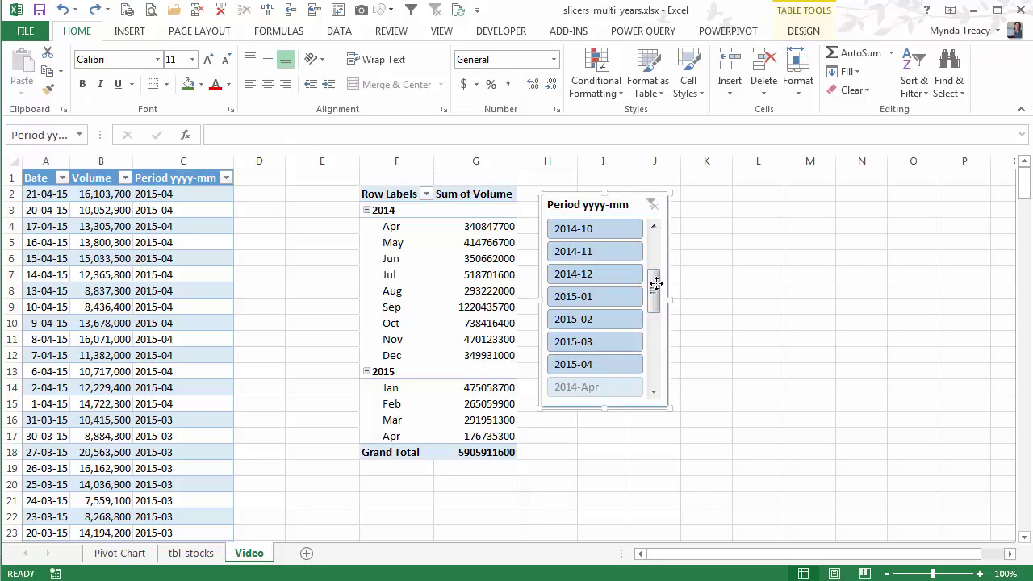
click(715, 272)
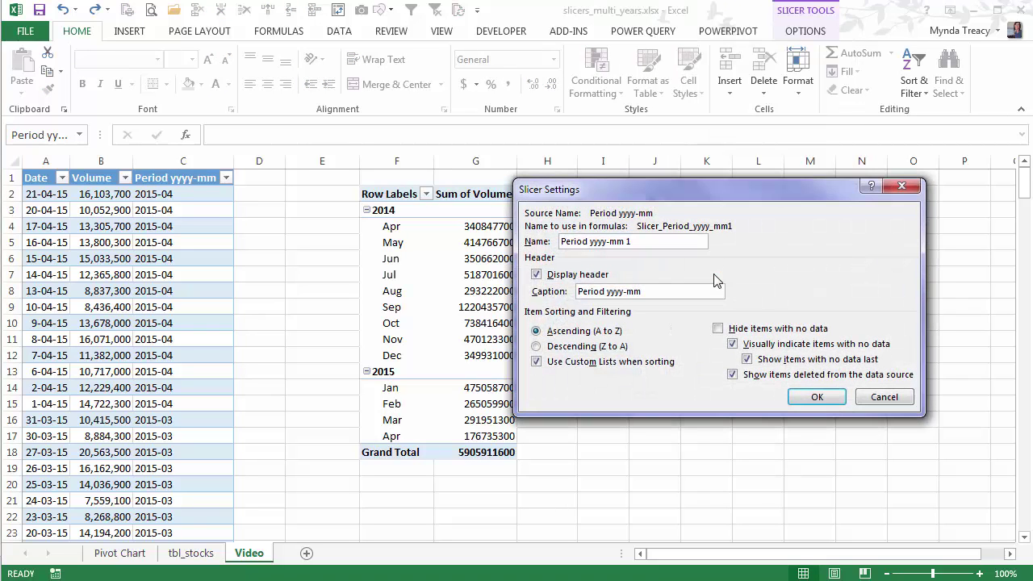
click(743, 377)
click(803, 397)
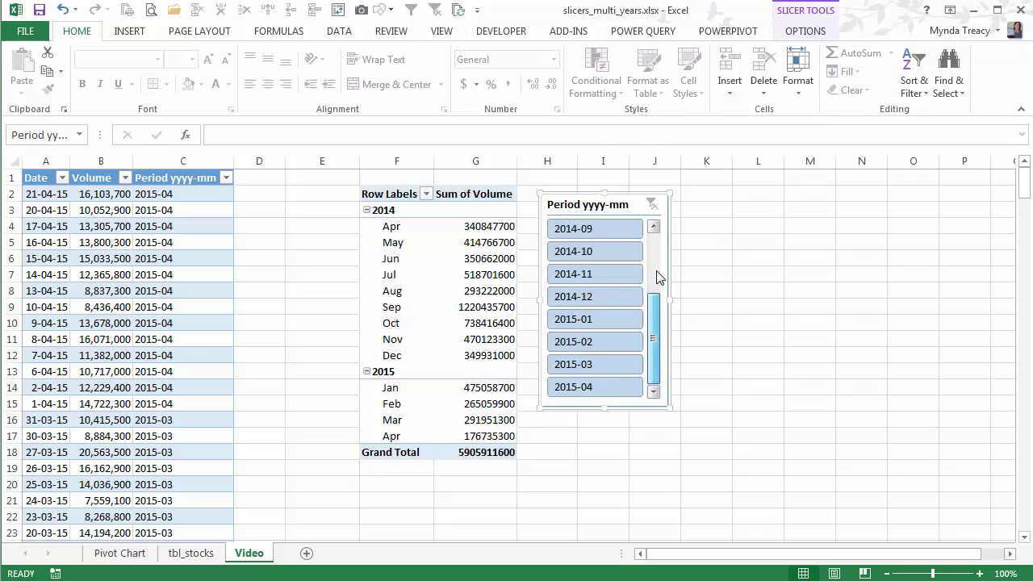
mouse_move(658, 277)
mouse_down()
mouse_move(666, 357)
mouse_move(655, 266)
mouse_up()
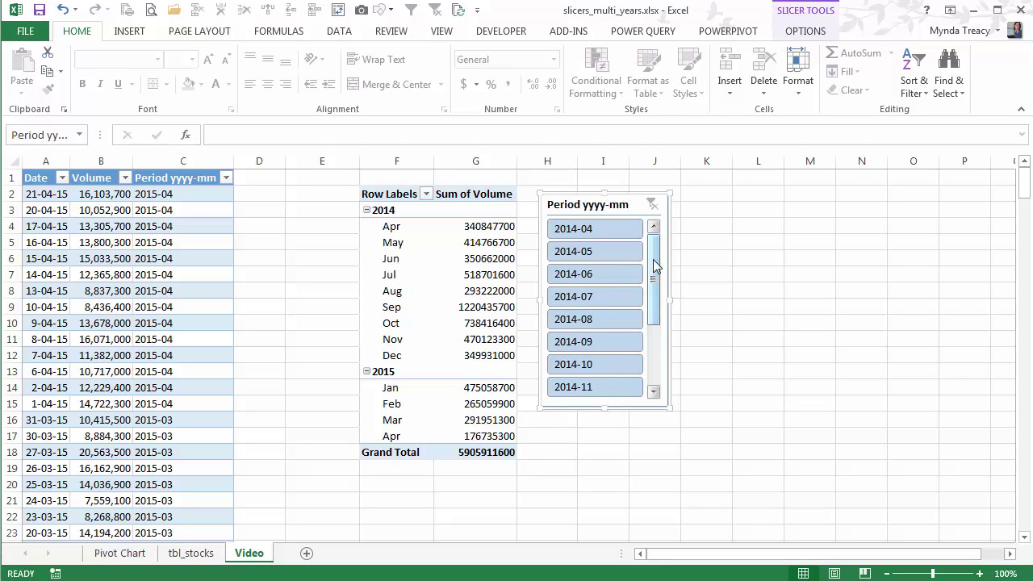